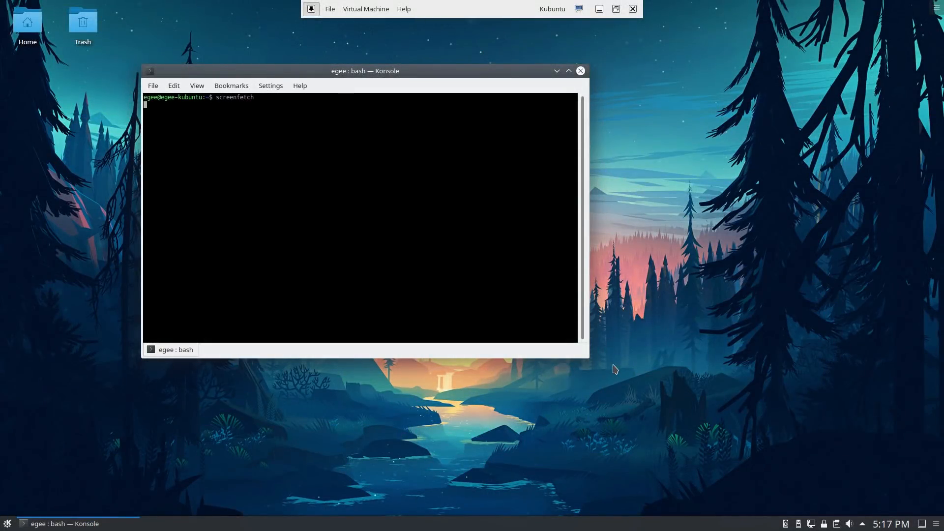
Step: Show the screenfetch summary in enlarged Konsole text, then exit the terminal
key(ctrl+plus)
key(ctrl+plus)
key(ctrl+plus)
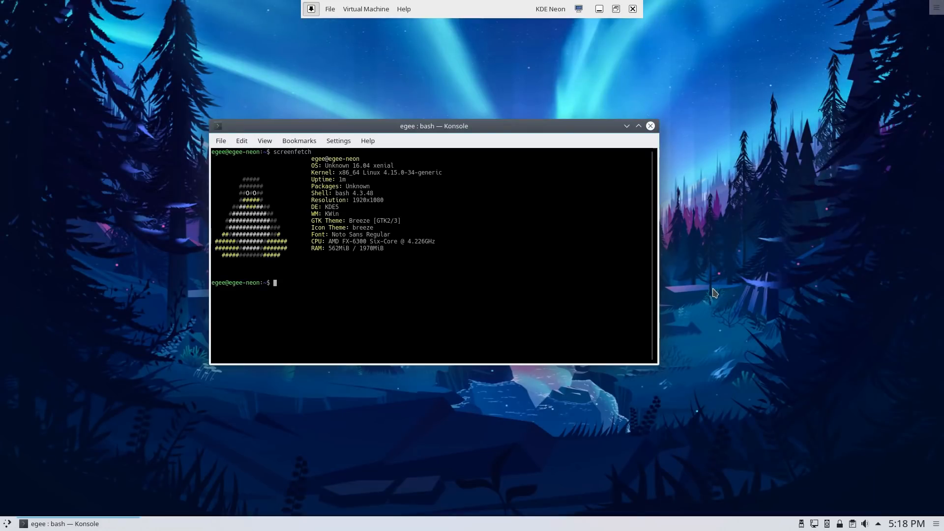
key(ctrl+plus)
key(ctrl+plus)
key(ctrl+plus)
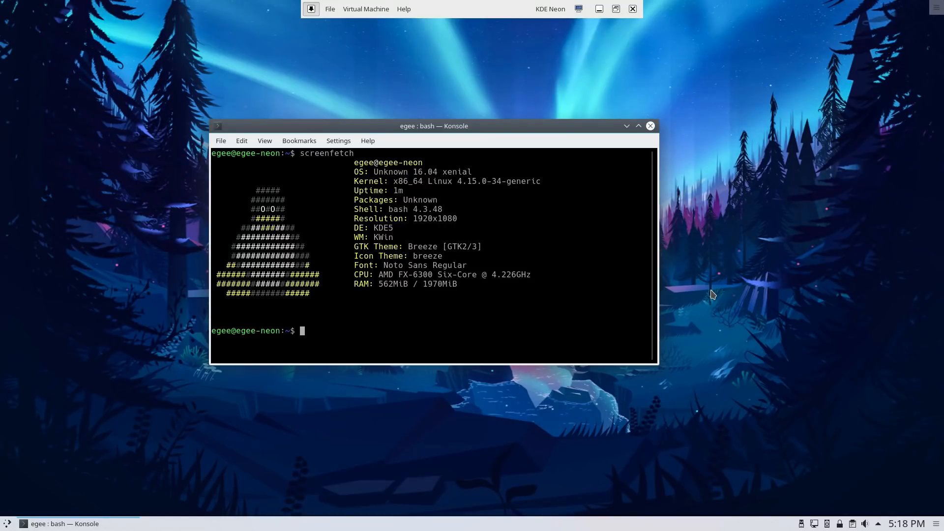
text(exit)
key(Return)
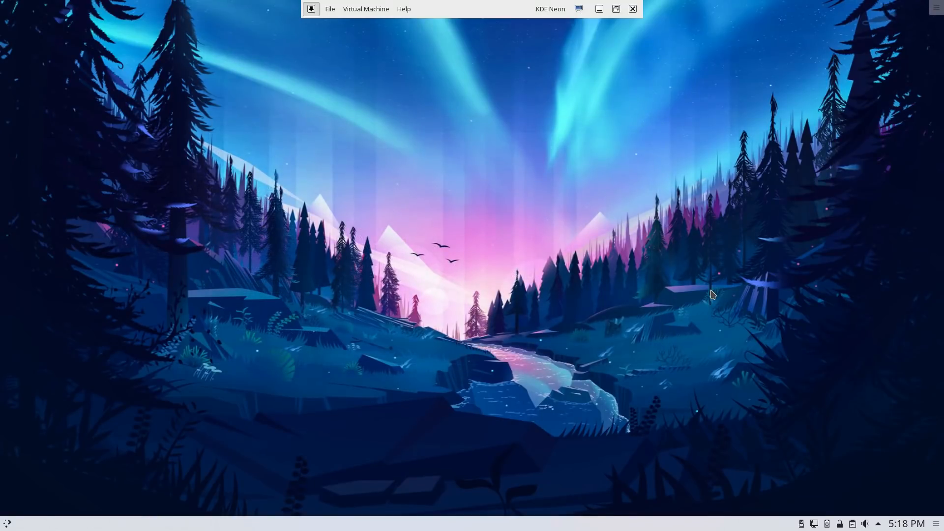
Step: Bring up the KDE Neon VM's hardware settings (2 GB memory) and reposition the dialog
click(366, 9)
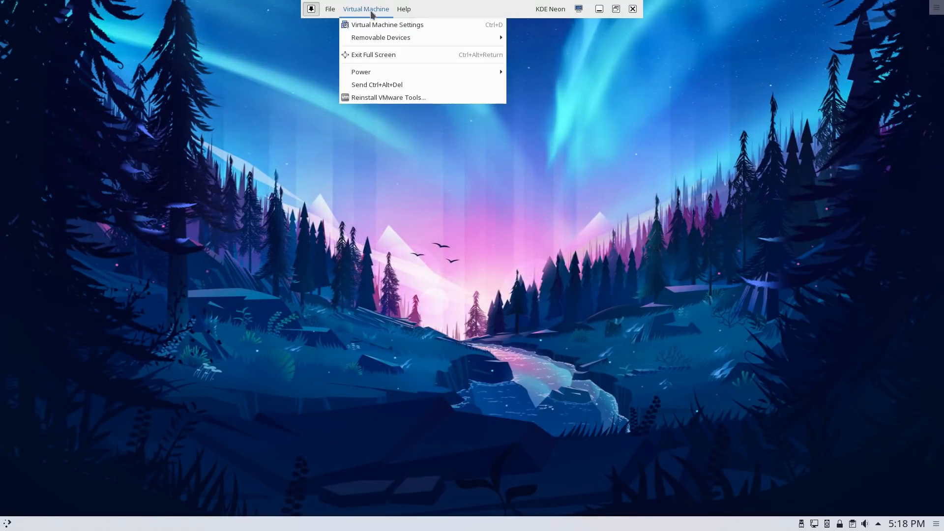
click(382, 24)
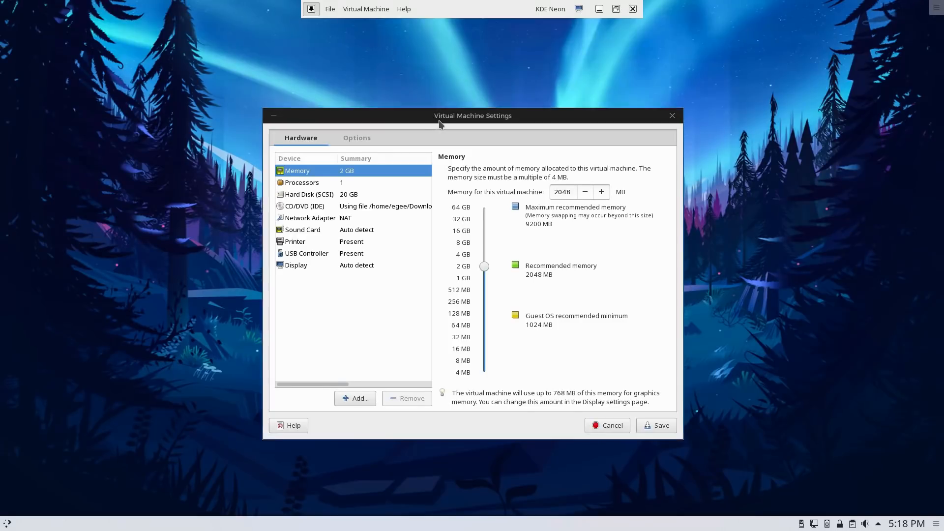
drag(431, 112, 473, 75)
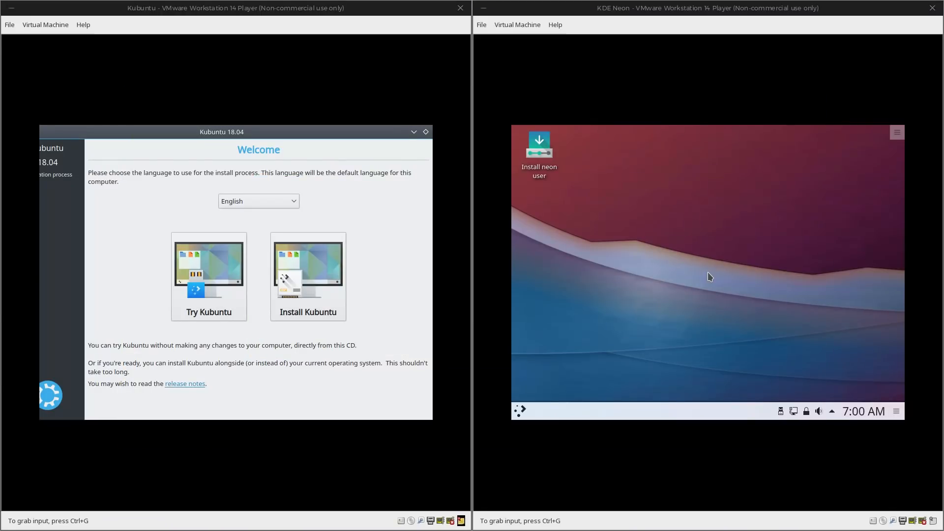
Step: Launch the neon installer from its desktop icon in the KDE Neon VM
click(663, 266)
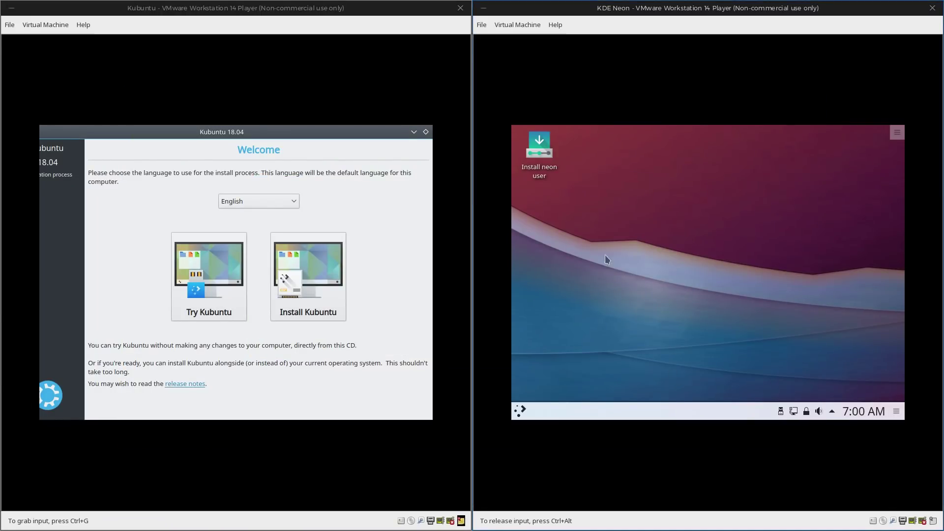
double_click(539, 155)
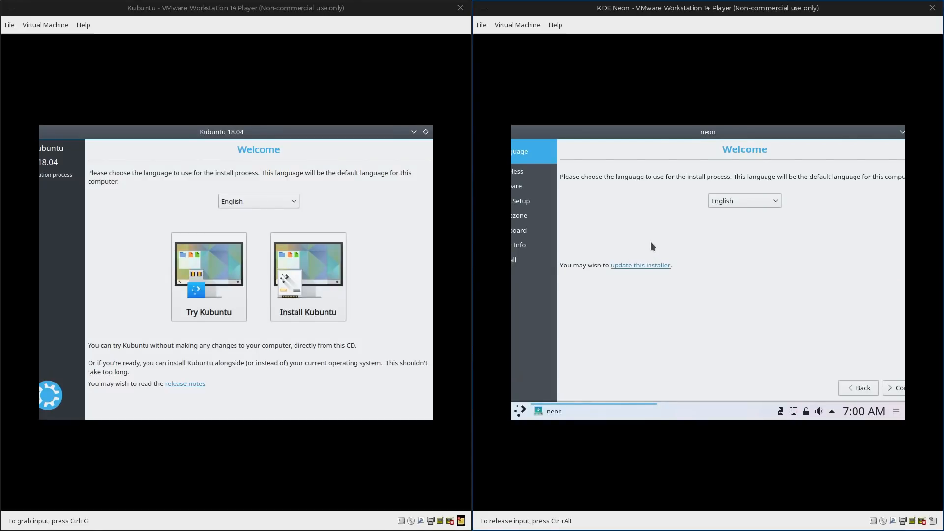
Step: Move and resize the installer window, then make it fill the VM screen again
drag(689, 136, 719, 136)
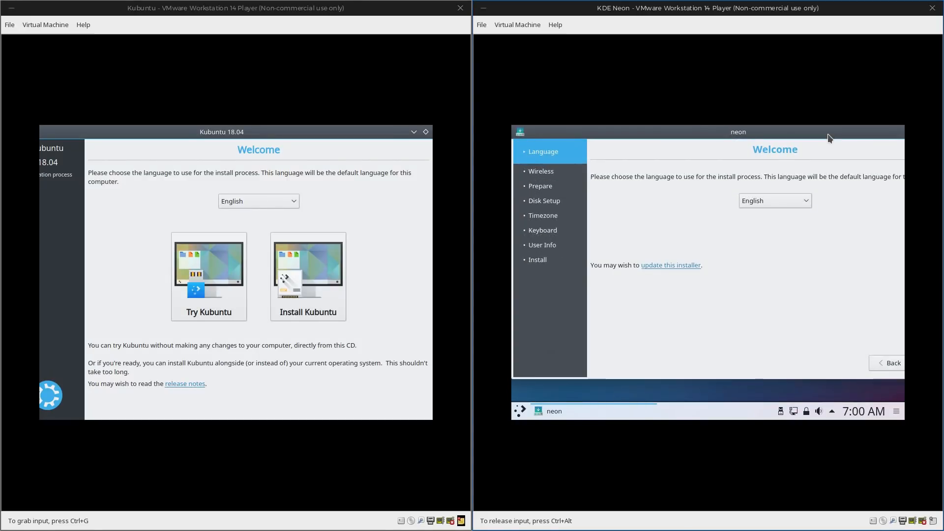
mouse_move(827, 134)
mouse_down()
mouse_move(818, 262)
mouse_move(790, 125)
mouse_up()
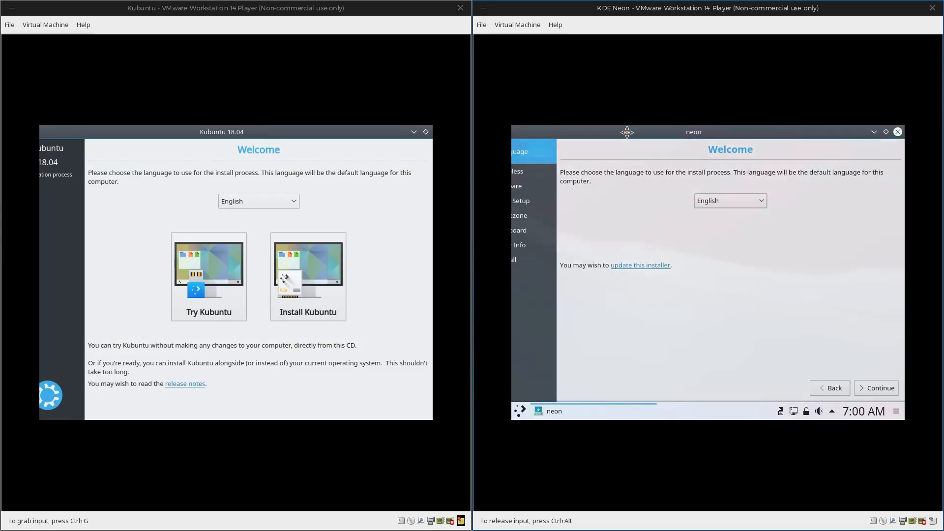
mouse_move(627, 132)
mouse_down()
mouse_move(513, 250)
mouse_move(517, 128)
mouse_up()
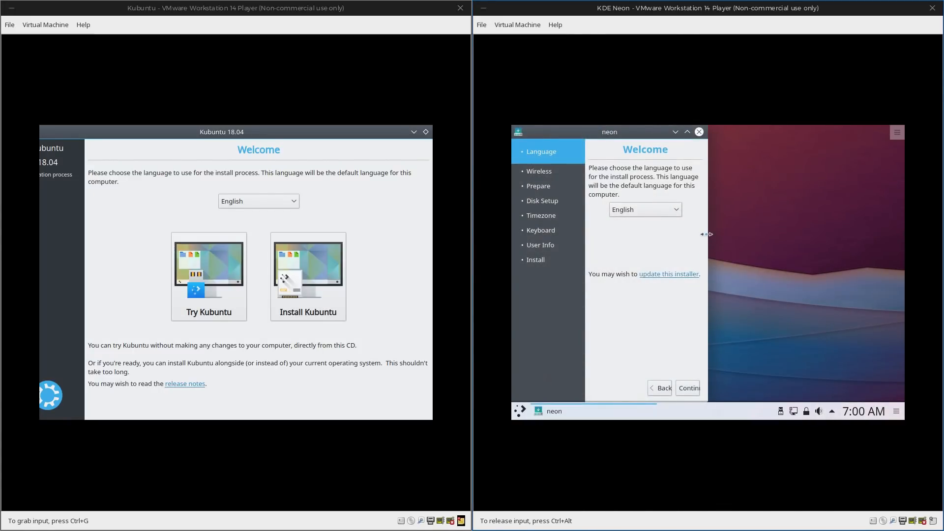
drag(708, 236, 875, 251)
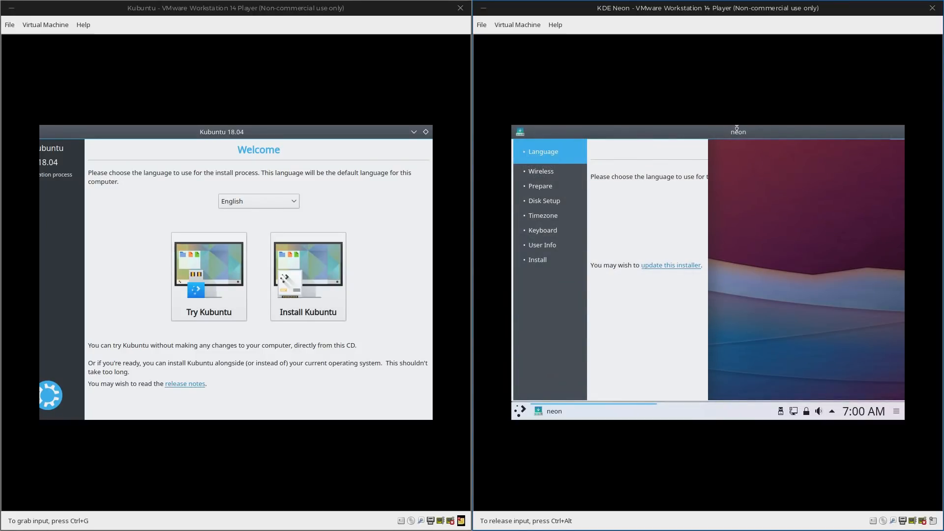
drag(739, 132, 902, 238)
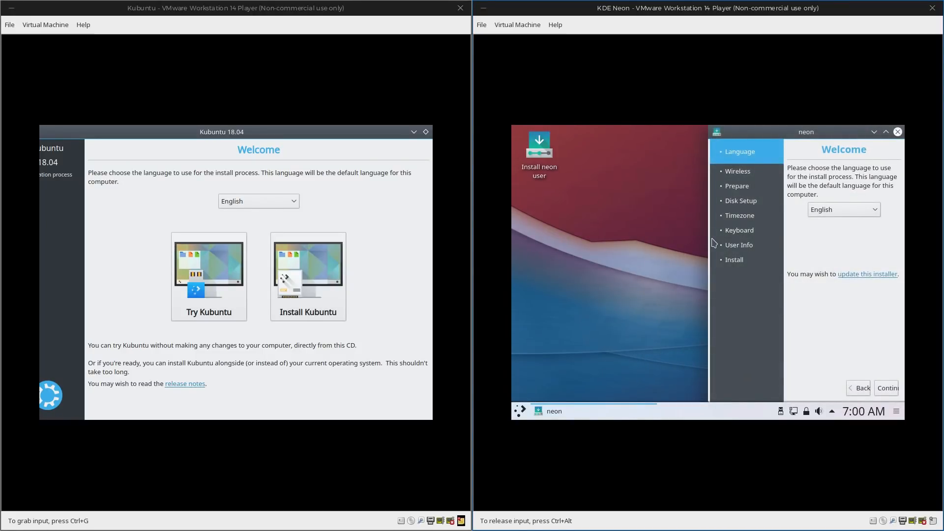
mouse_move(709, 243)
mouse_down()
mouse_move(717, 131)
mouse_move(750, 196)
mouse_move(819, 126)
mouse_up()
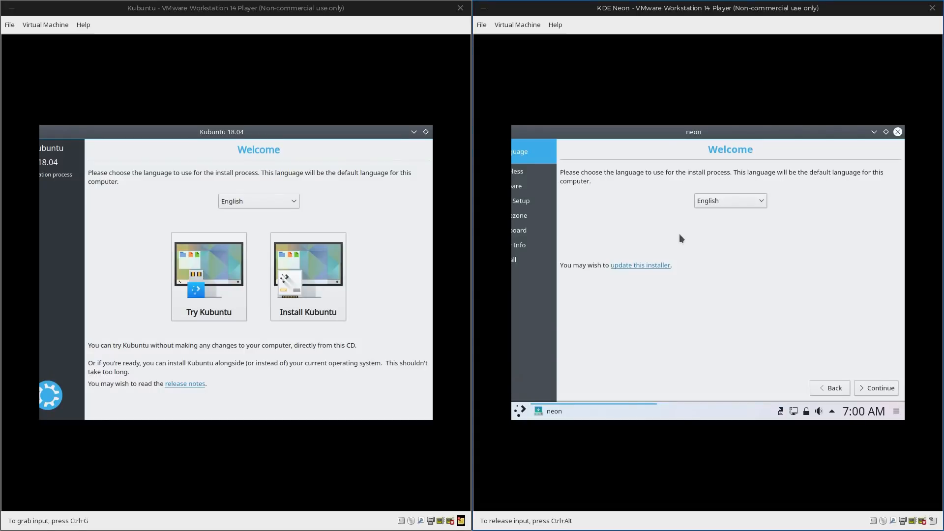
Step: Choose Install Kubuntu and advance the neon installer to its preparation page
click(278, 140)
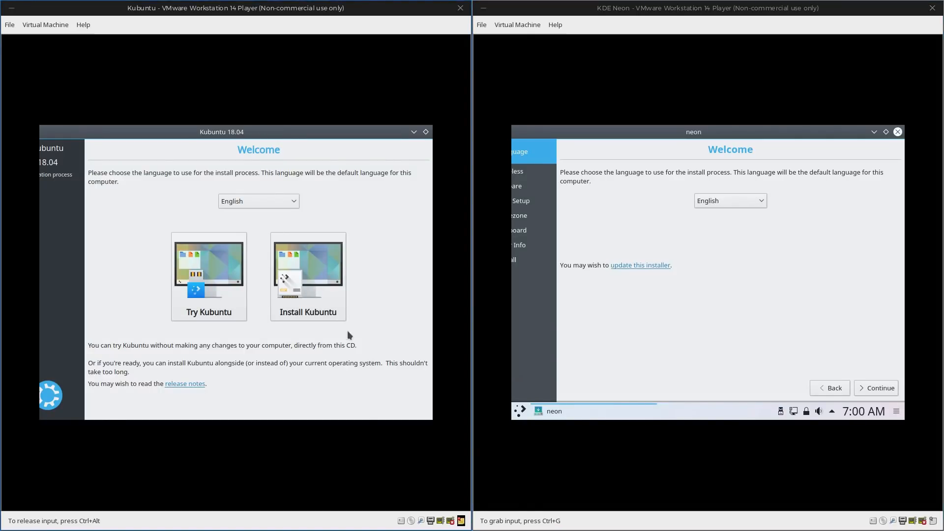
click(309, 284)
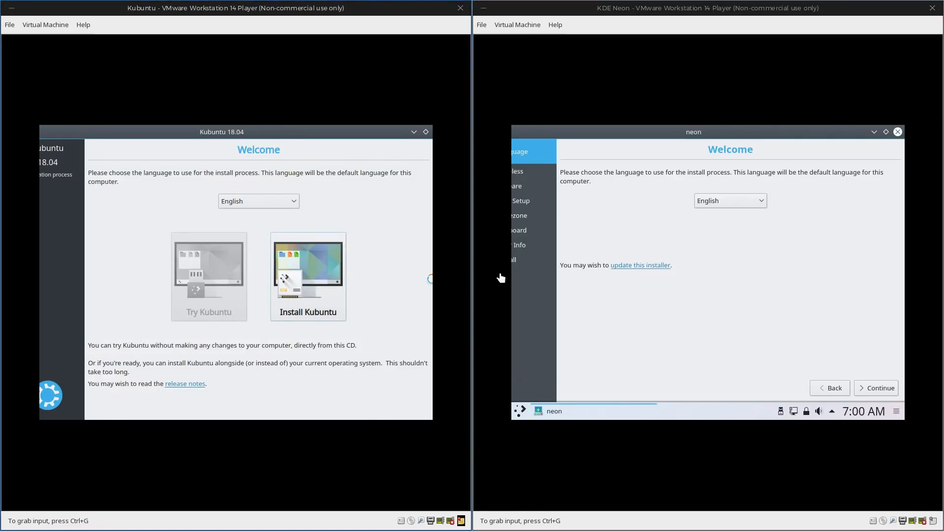
click(876, 387)
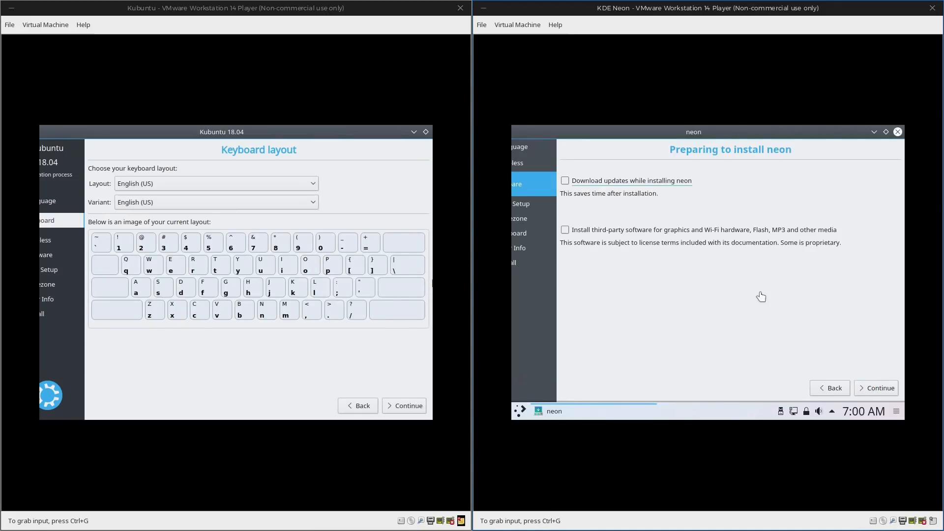
click(681, 197)
Step: Enable updates and third-party software in both installers and continue to the next pages
click(673, 230)
click(390, 395)
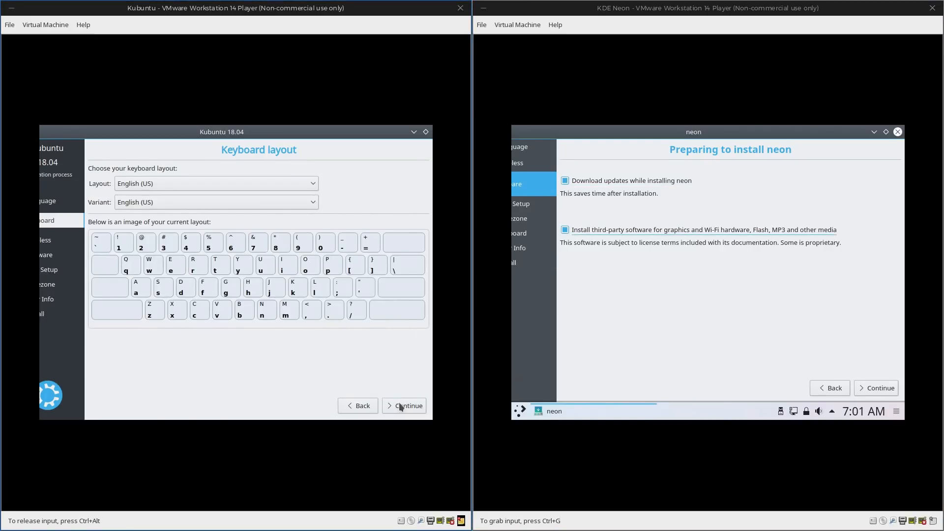
click(399, 405)
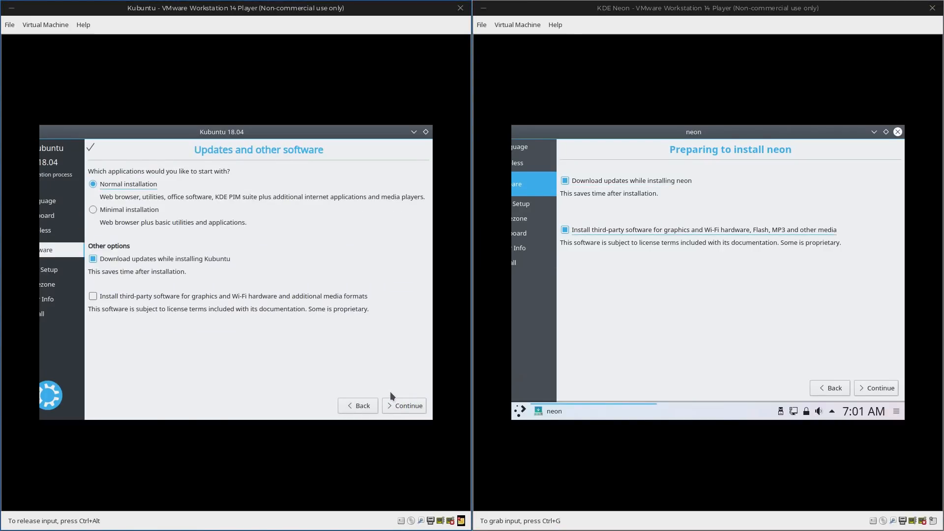
click(158, 293)
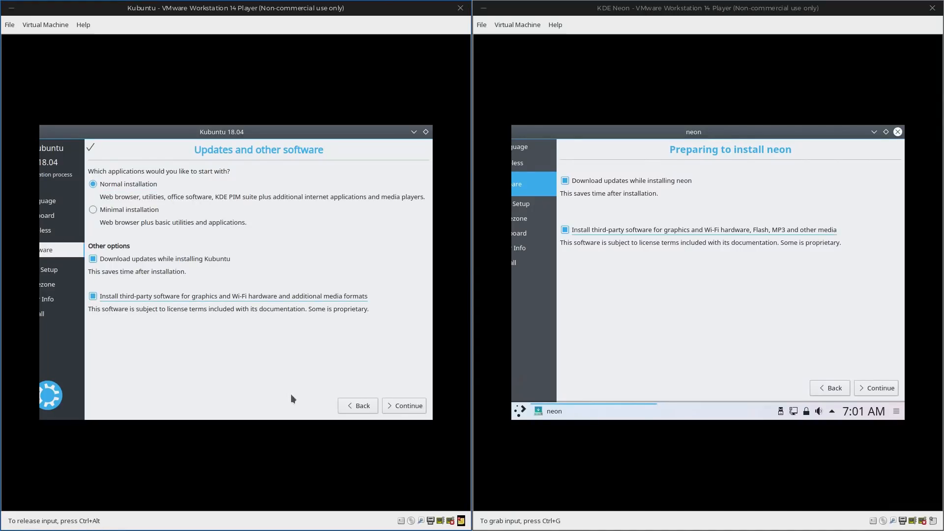
click(410, 406)
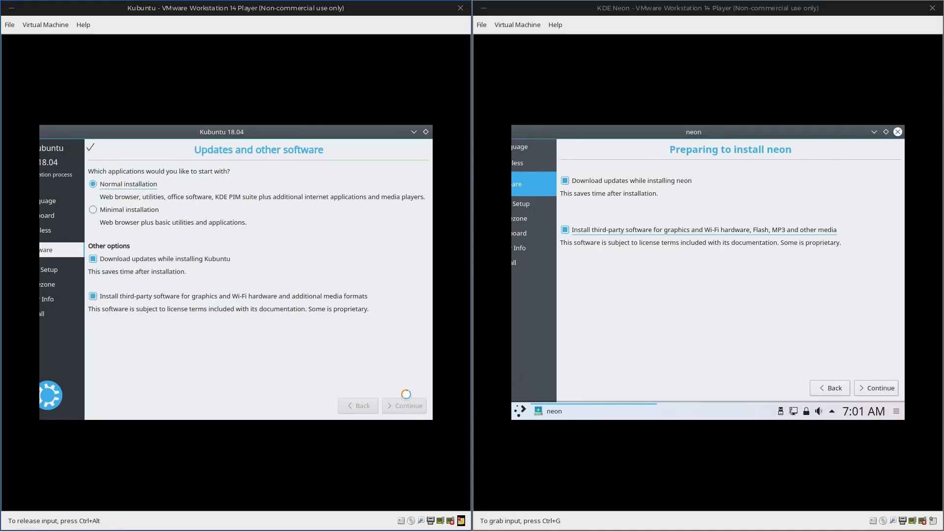
click(860, 389)
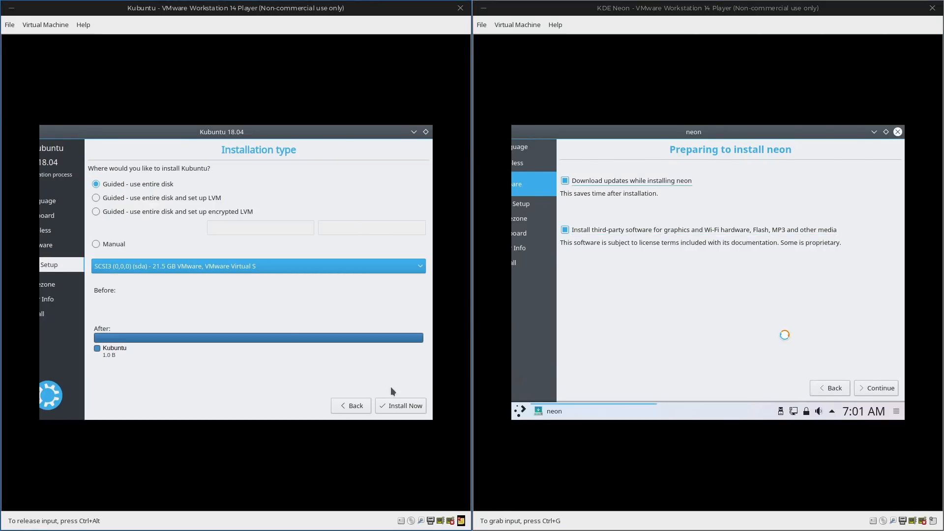
Step: Install Kubuntu using the entire disk with LVM and fill in the user details
click(179, 199)
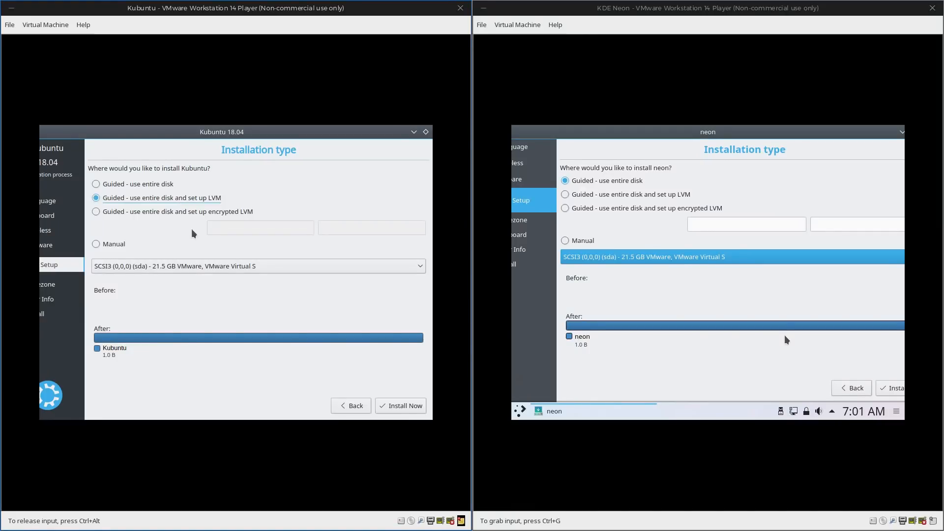
click(401, 405)
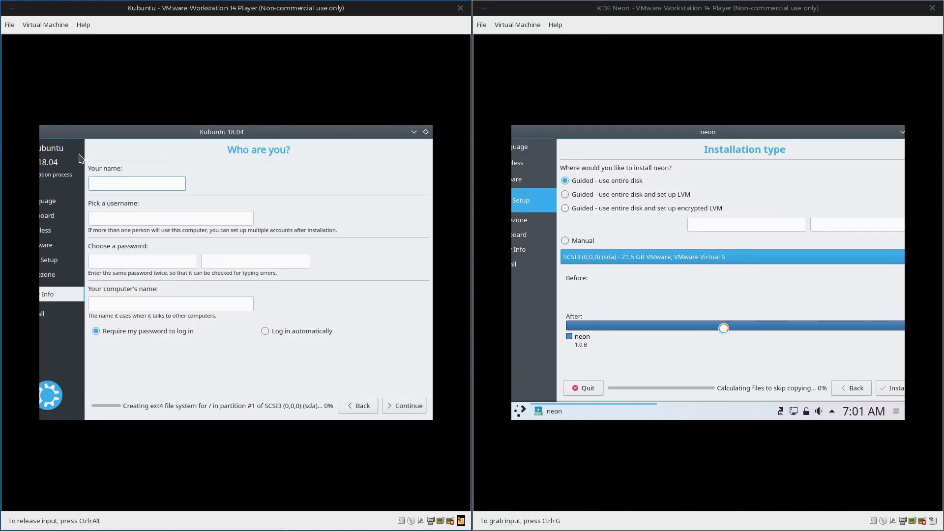
text(egee)
key(Tab)
key(Tab)
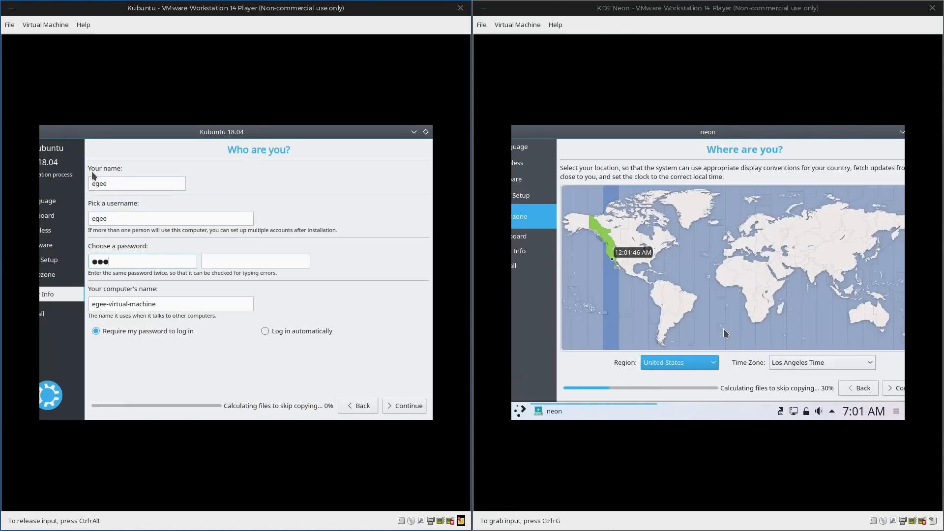
text(******)
key(Tab)
text(******)
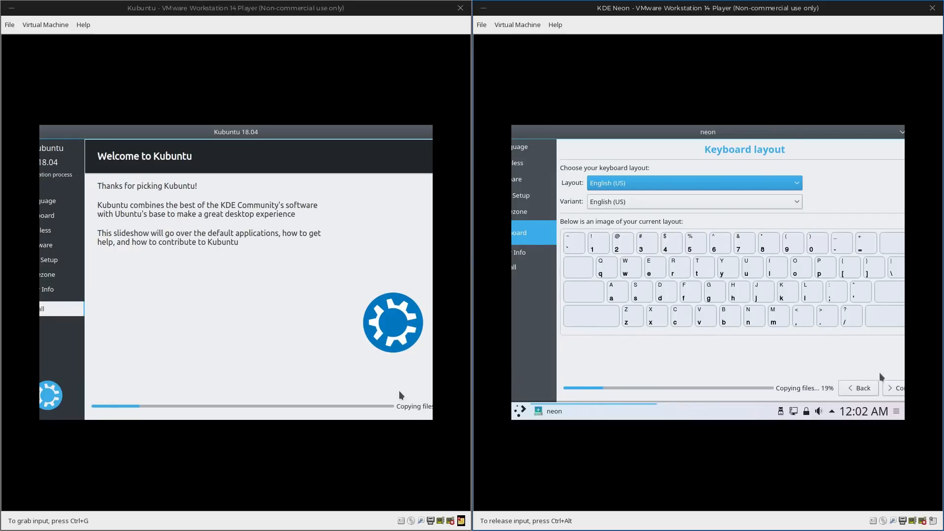
Step: Advance the neon installer to its user details page and fill in the password
click(892, 388)
text(egee)
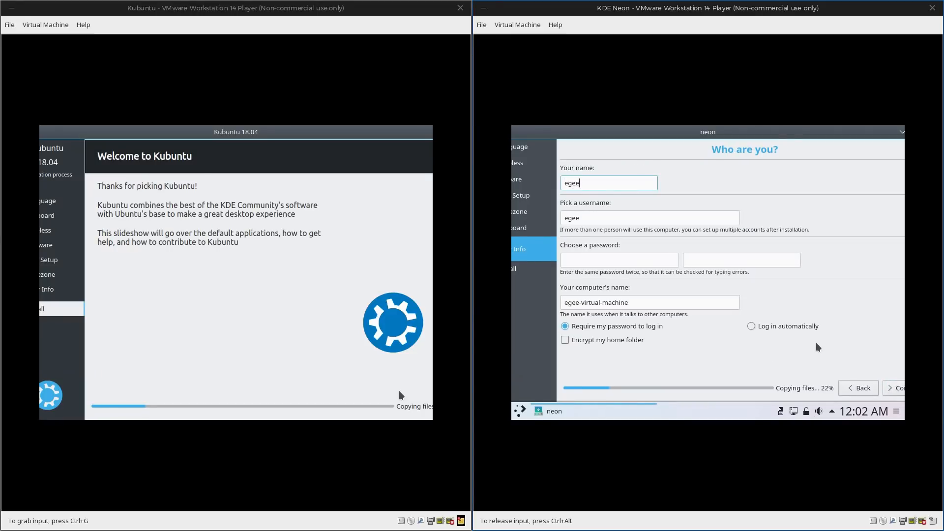
key(Tab)
key(Tab)
text(*)
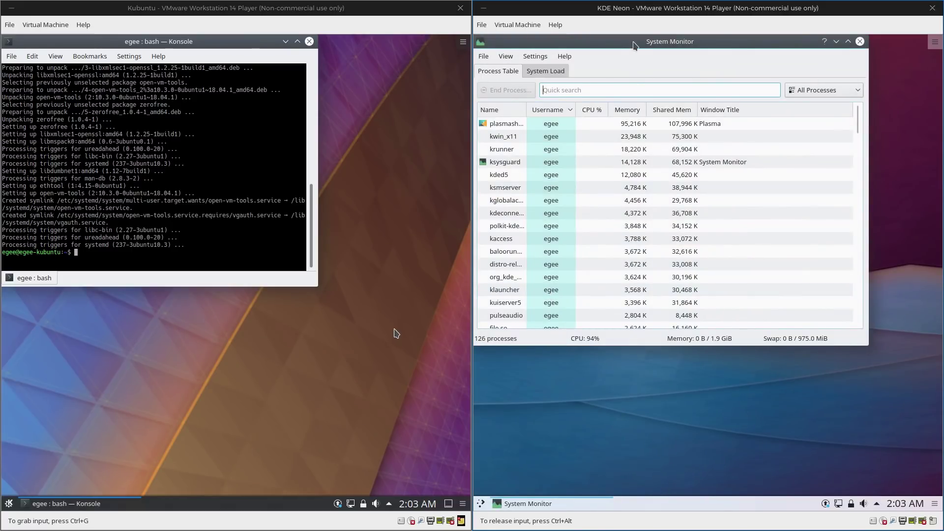
Step: Maximize KDE Neon's System Monitor and exit the Kubuntu Konsole session
double_click(633, 45)
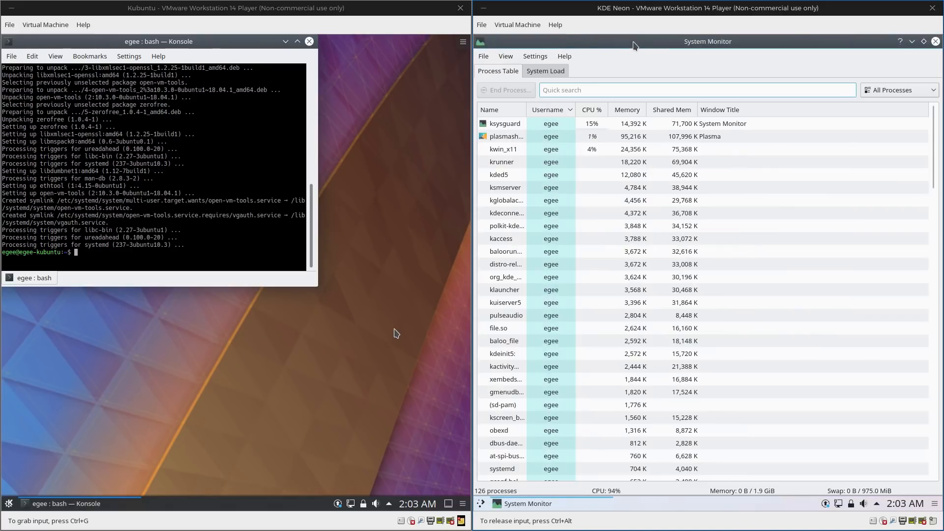
click(146, 211)
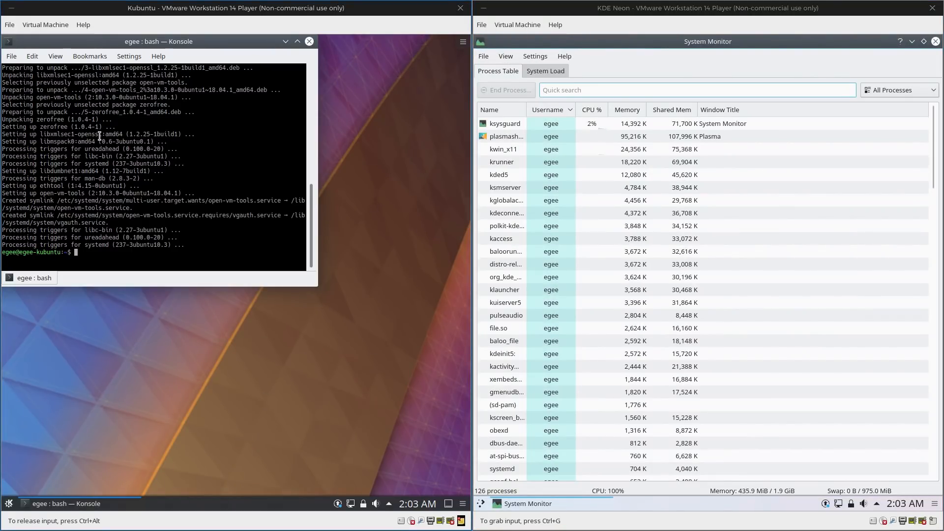
text(exit)
key(Return)
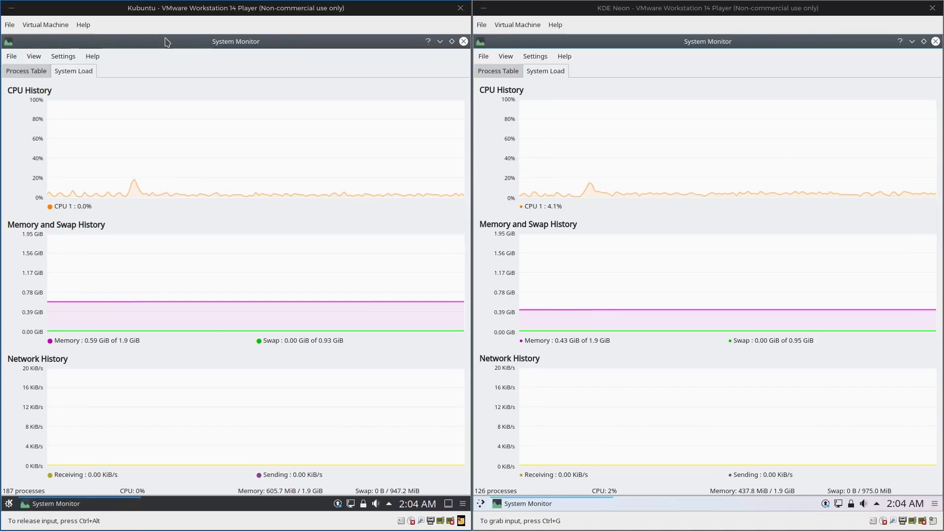
Step: Show the Process Table sorted by memory use on both the Kubuntu and KDE Neon machines
click(26, 71)
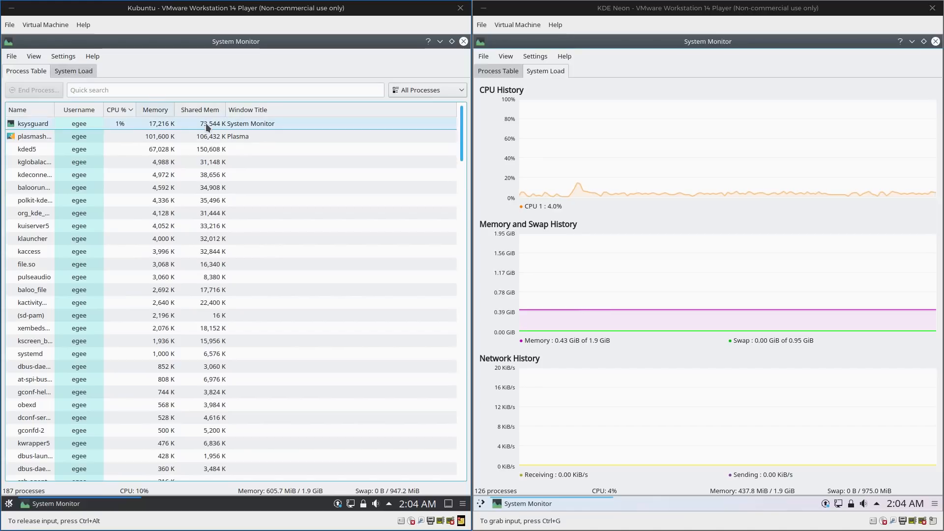
click(159, 111)
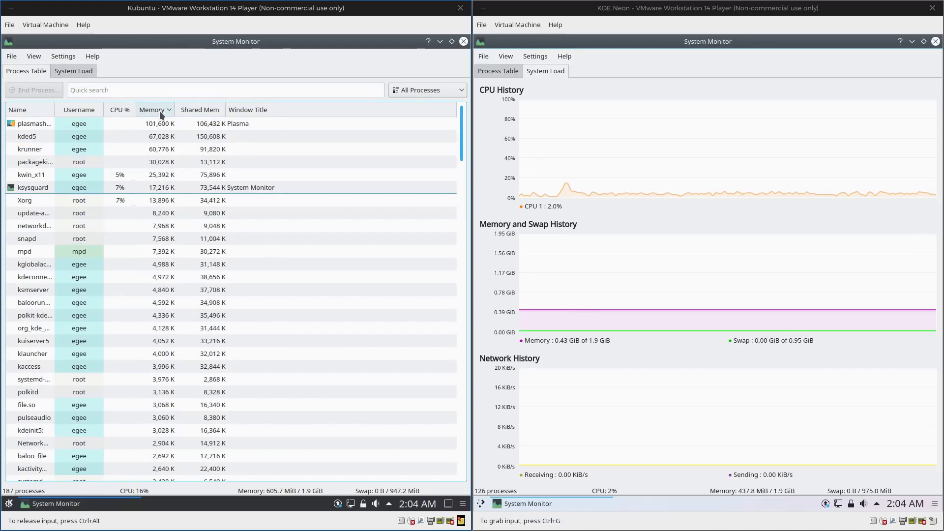
click(545, 71)
click(498, 72)
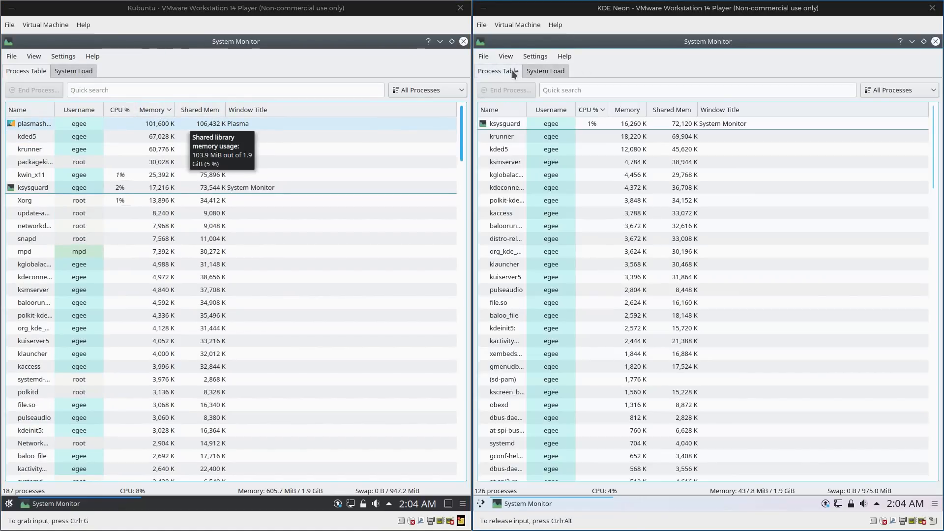
click(628, 111)
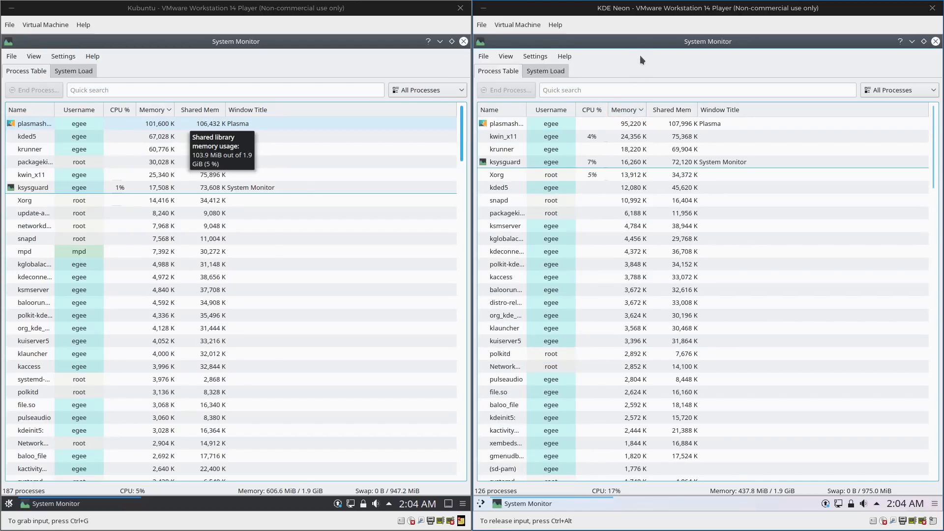
Step: Switch input between the two machines to scroll through each process list
click(295, 69)
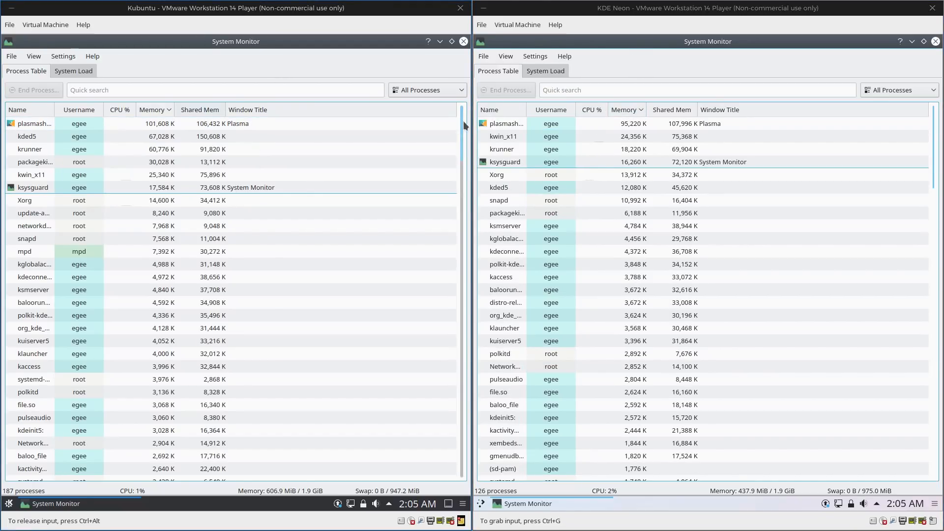
mouse_move(461, 125)
mouse_down()
mouse_move(439, 443)
mouse_move(464, 312)
mouse_move(458, 225)
mouse_up()
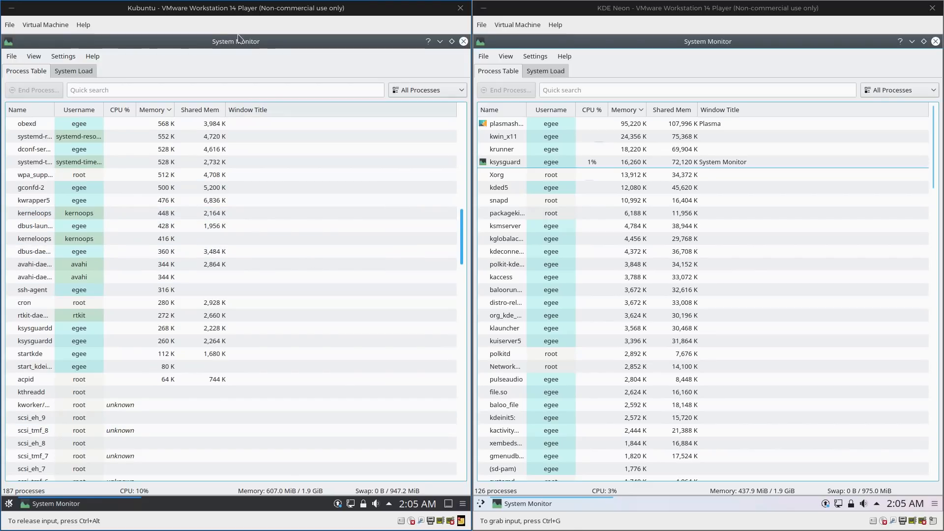
click(640, 55)
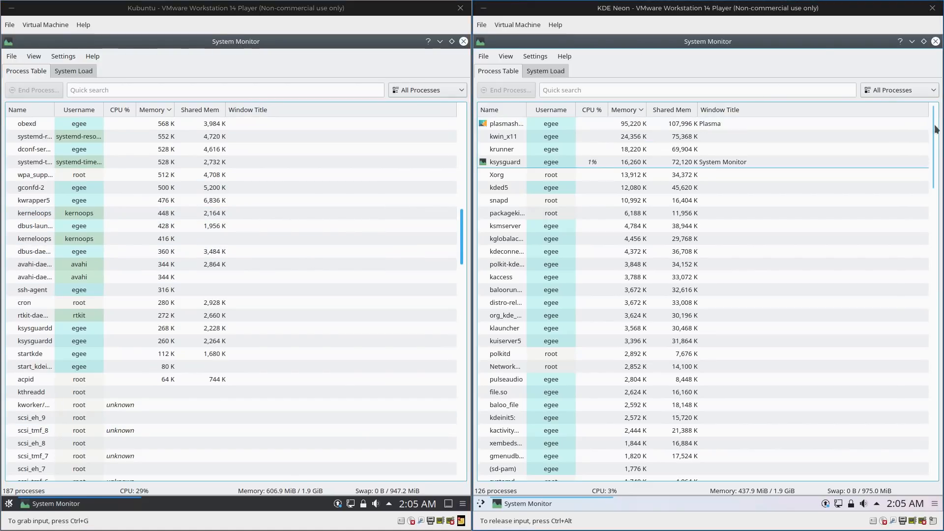
drag(934, 132, 930, 252)
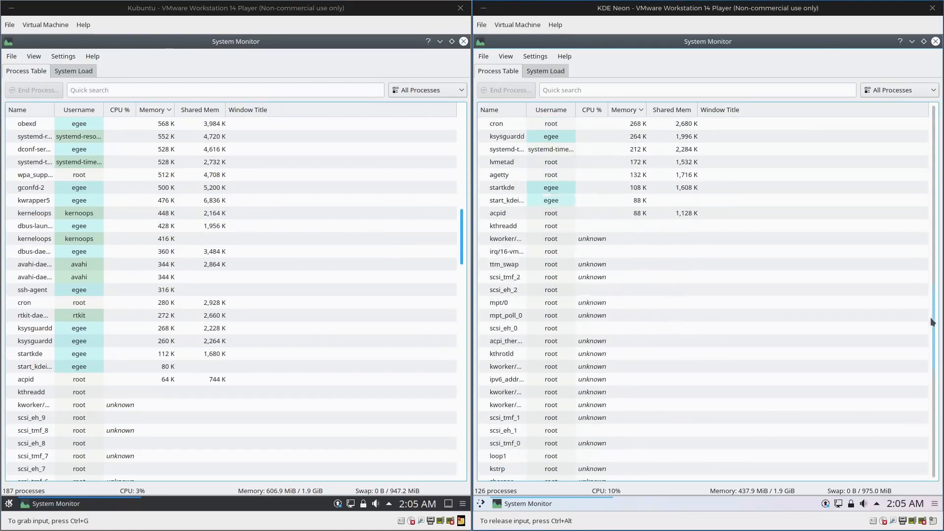
drag(931, 323, 934, 257)
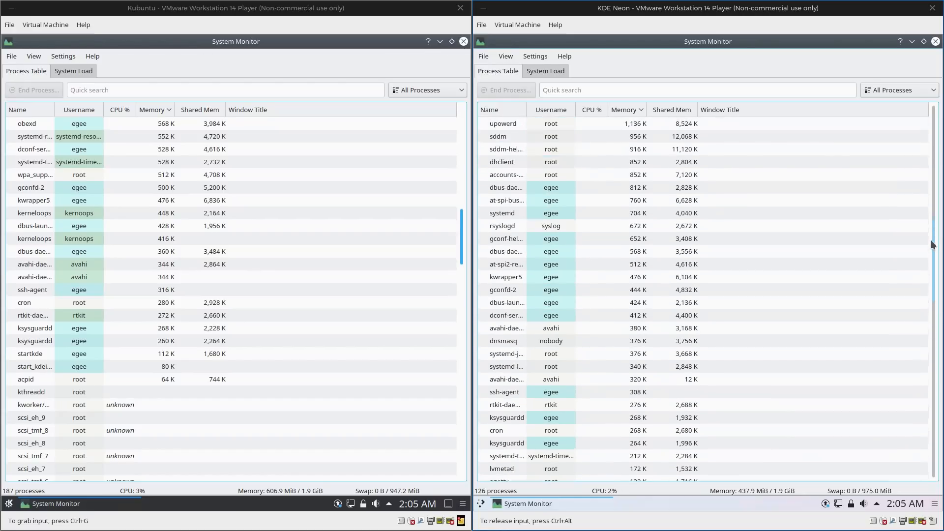
drag(934, 257, 934, 133)
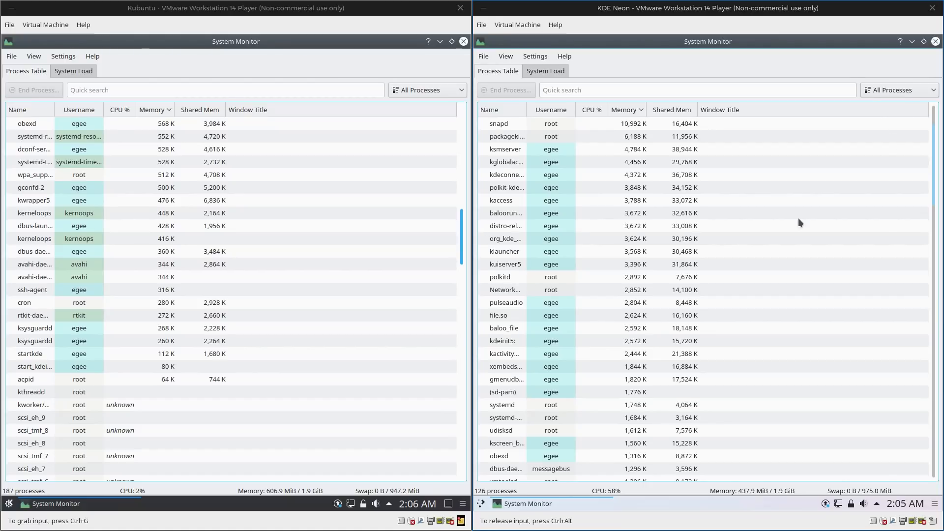
scroll(729, 330, up, 2)
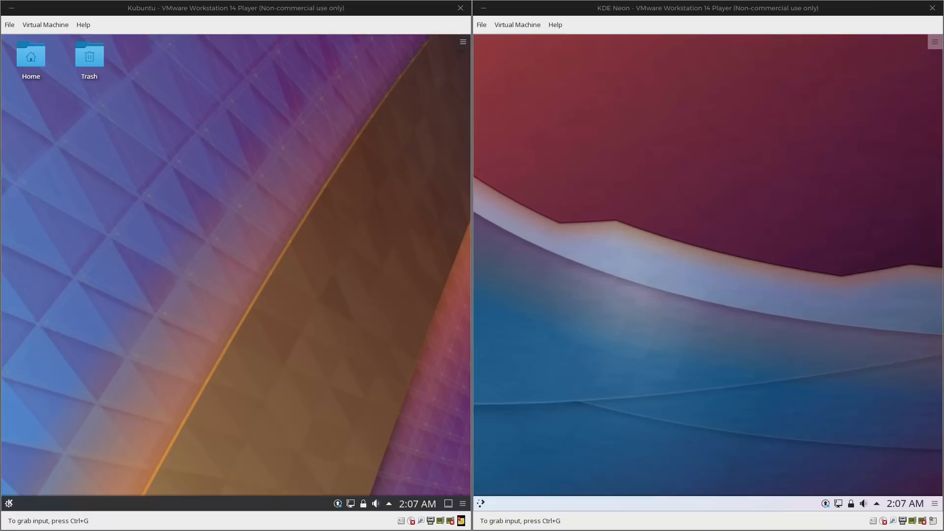
Step: Bring up the application launcher on both the Kubuntu and KDE Neon machines
click(329, 337)
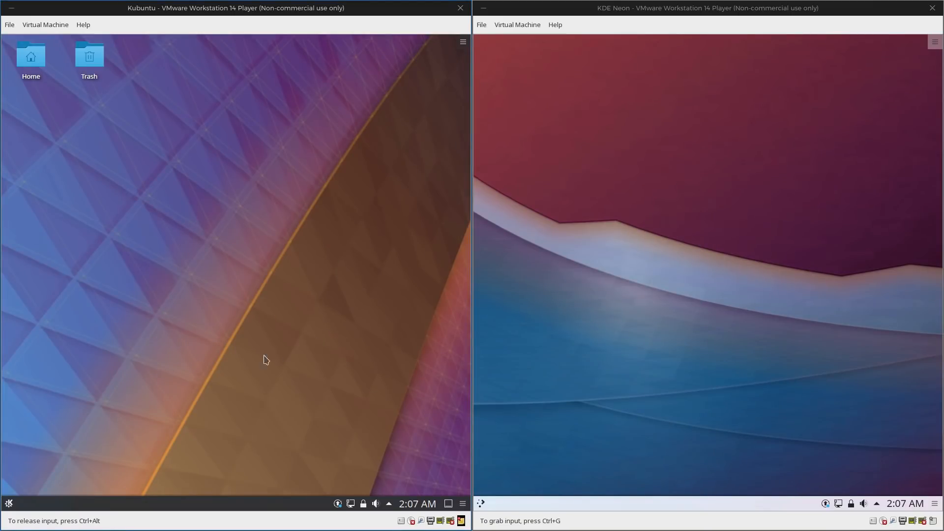
click(9, 503)
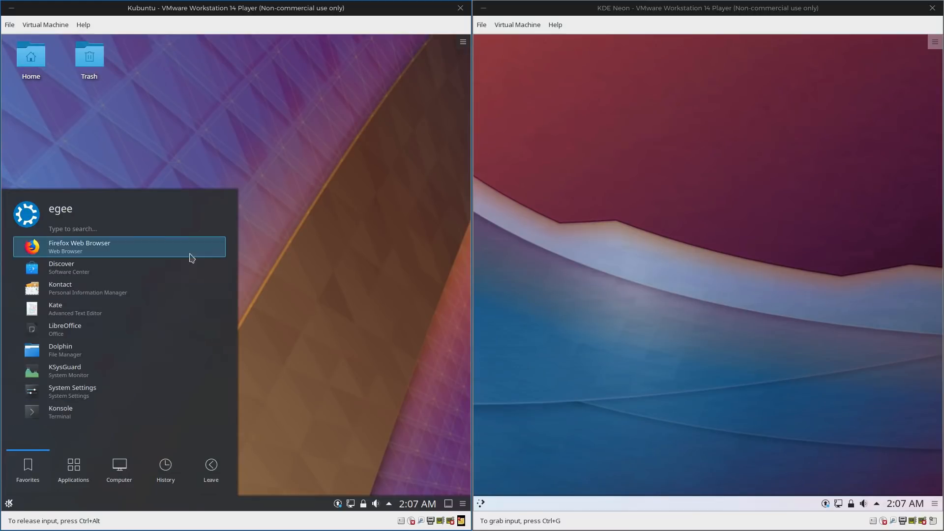
key(ctrl+alt)
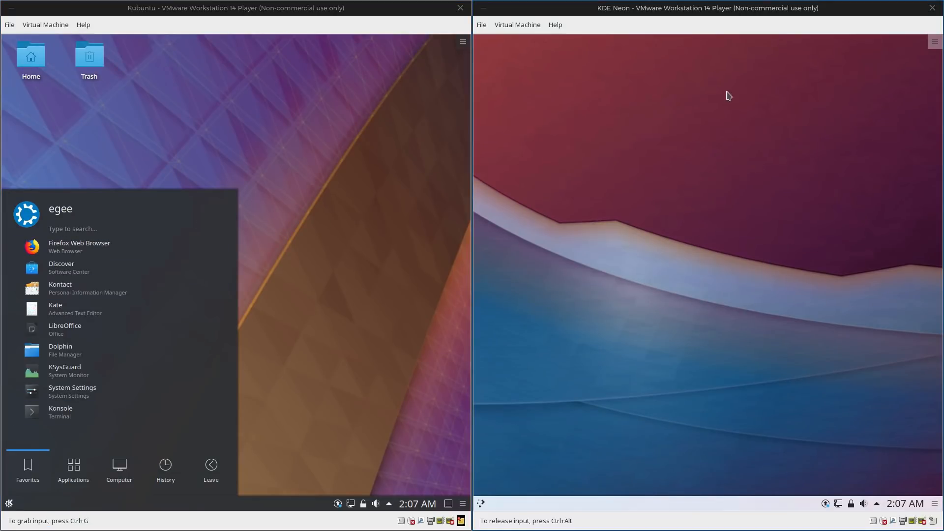
click(481, 503)
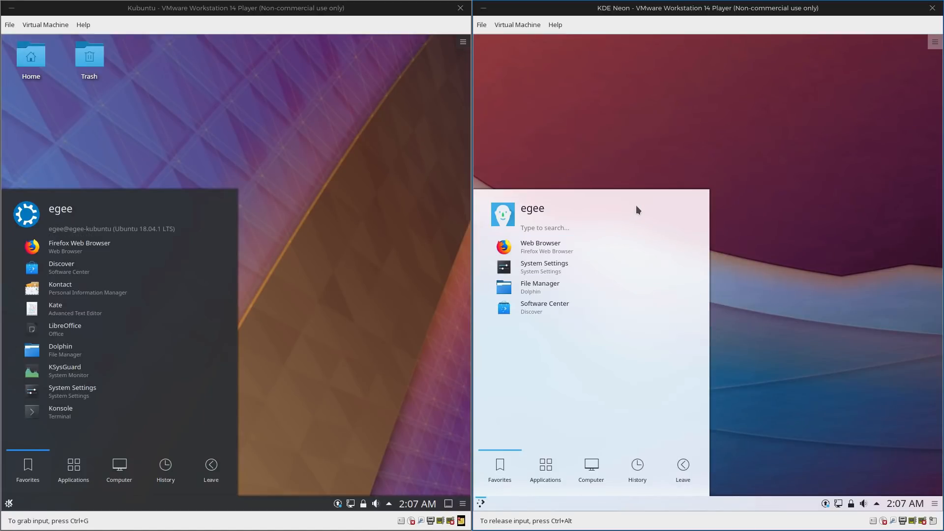
Step: Browse the Applications and Computer tabs in both launchers, then start System Settings on KDE Neon
click(545, 469)
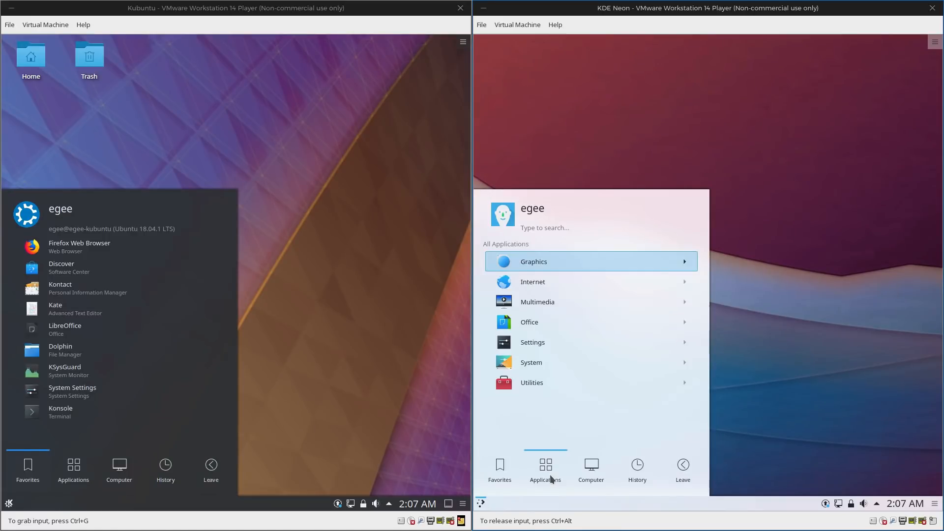
click(72, 477)
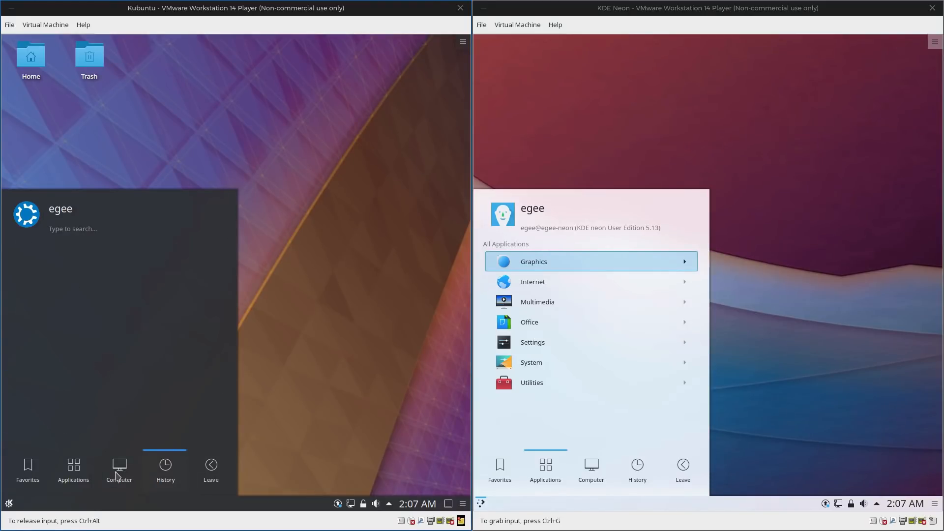
click(590, 470)
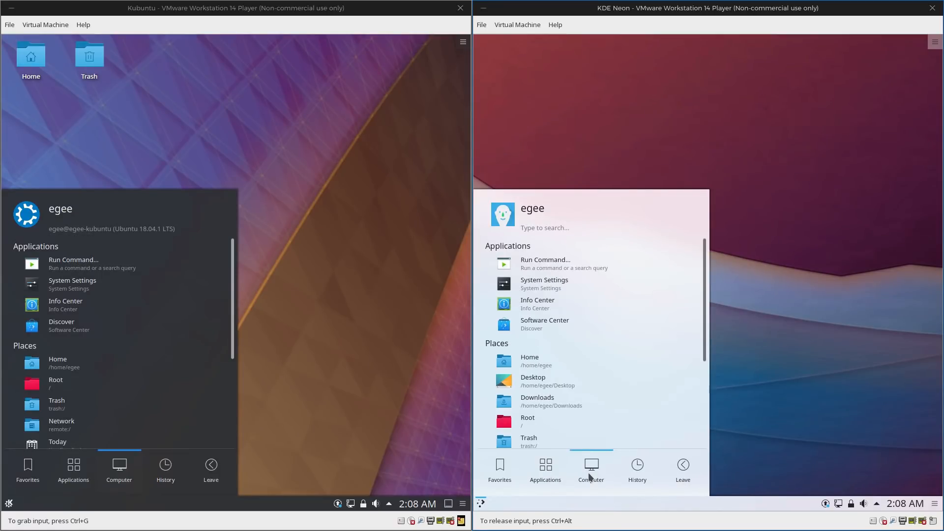
mouse_move(499, 469)
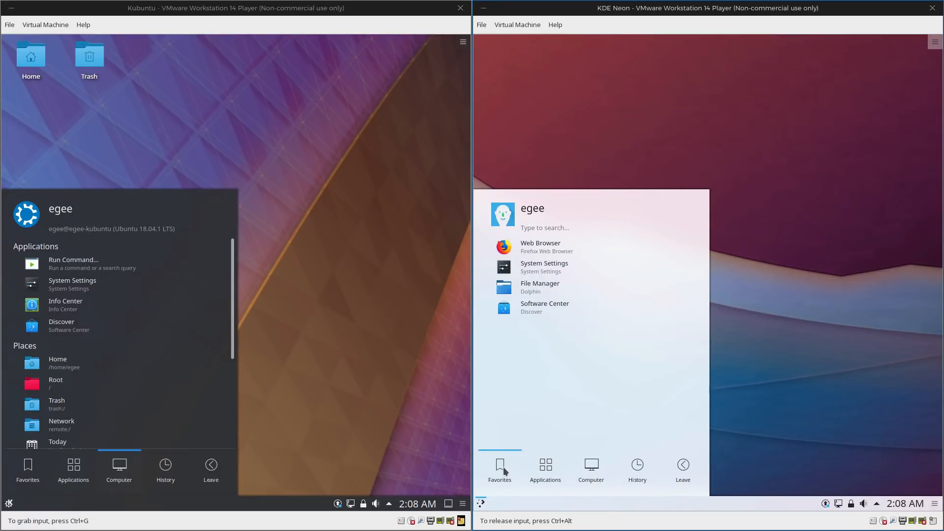
click(535, 267)
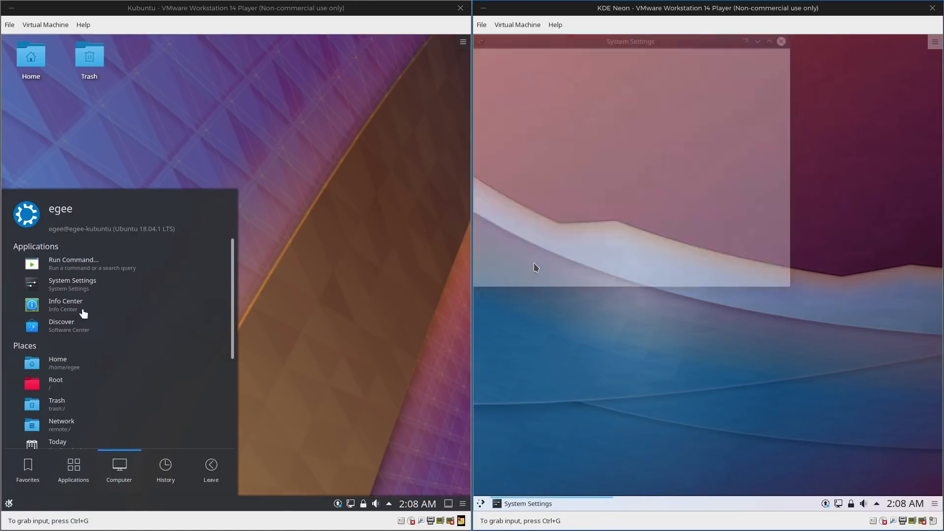
Step: Start Kubuntu's System Settings and compare Desktop Theme and Splash Screen on both machines
click(109, 283)
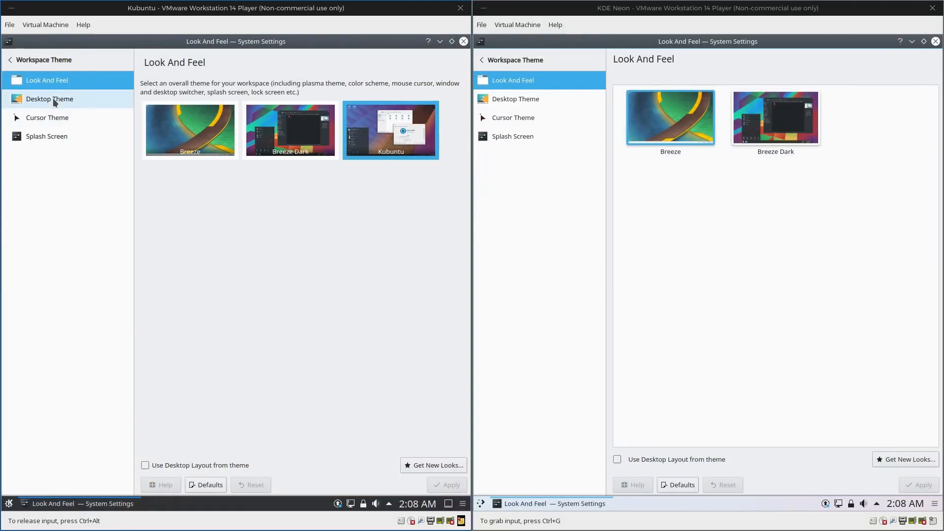
click(54, 99)
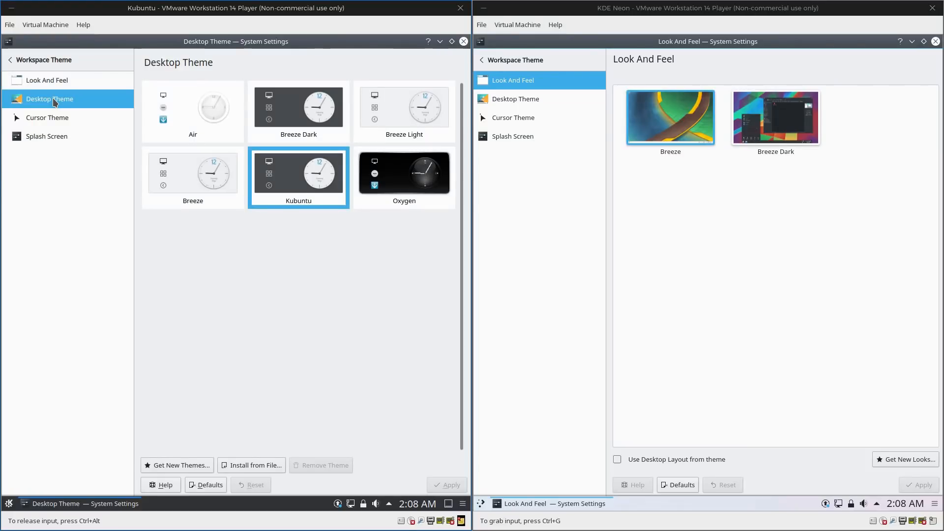
click(502, 99)
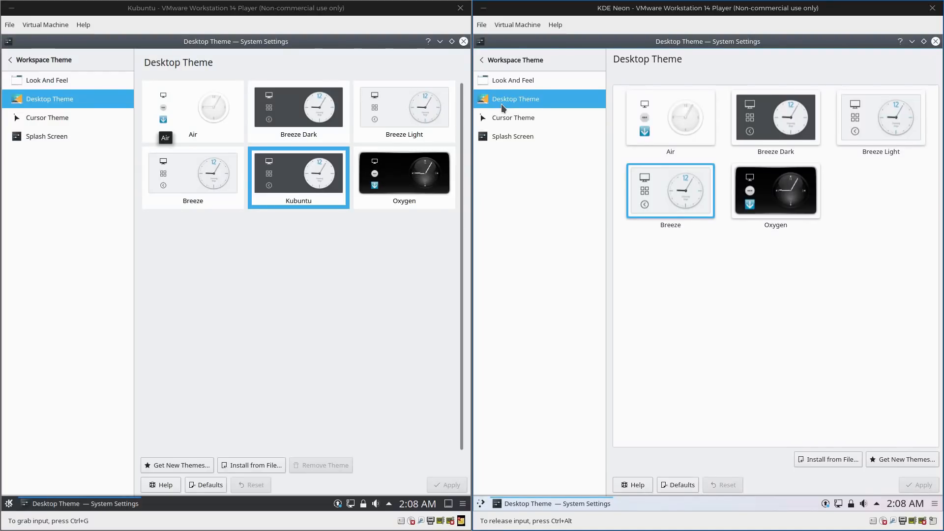
click(514, 135)
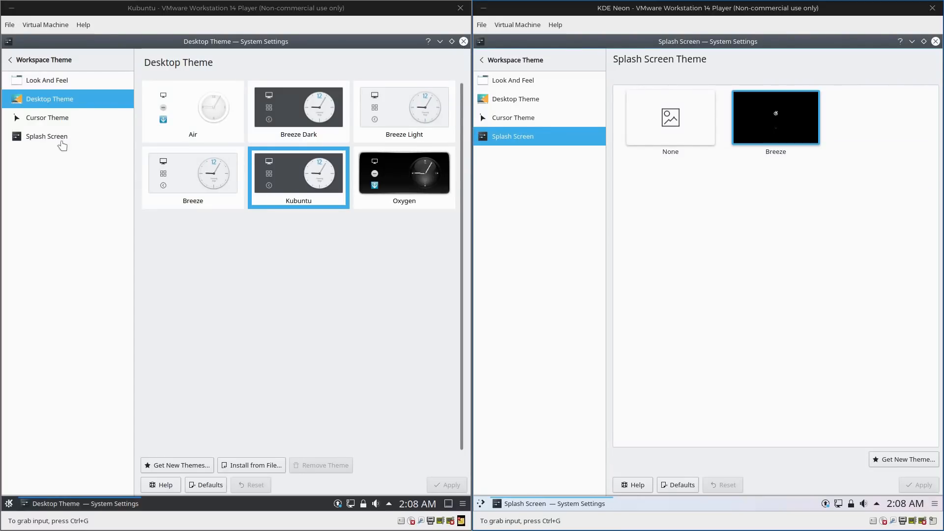
click(111, 136)
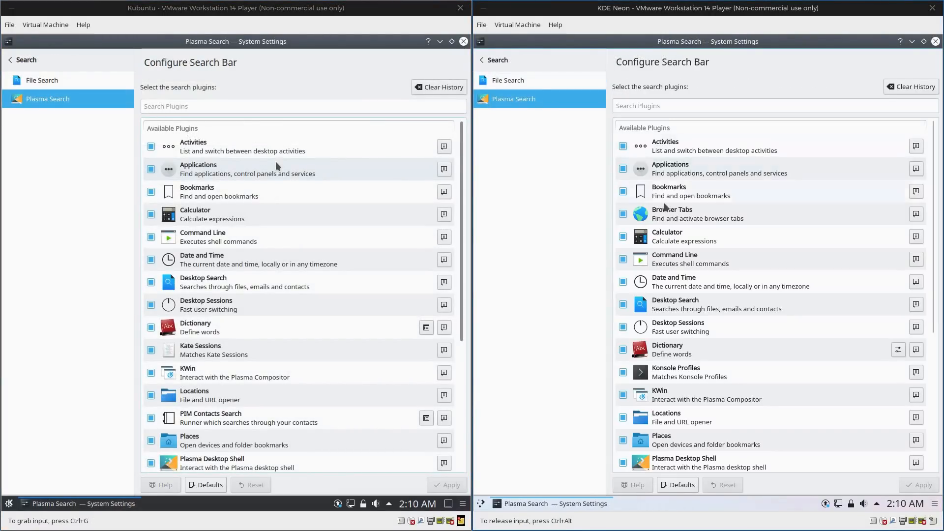
Step: View file search settings on both machines, then return to the module lists toward KDE Connect
click(516, 81)
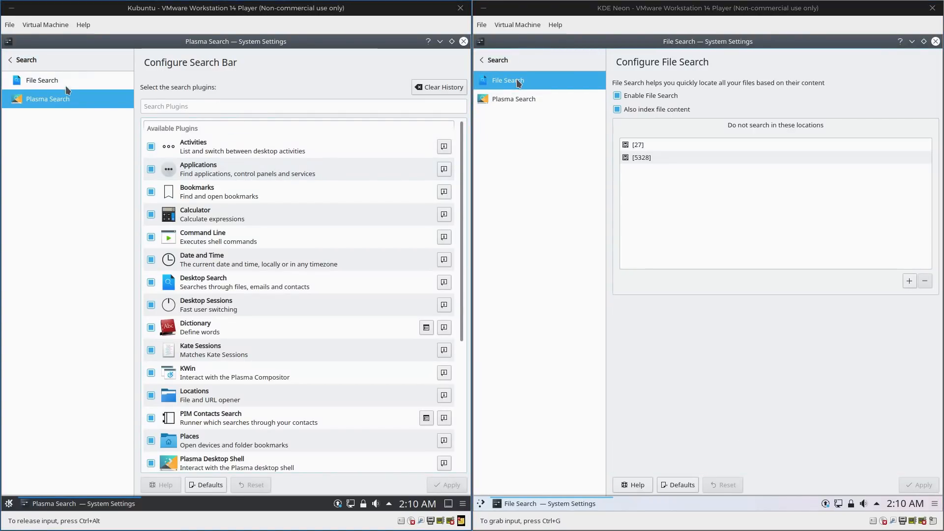
click(41, 80)
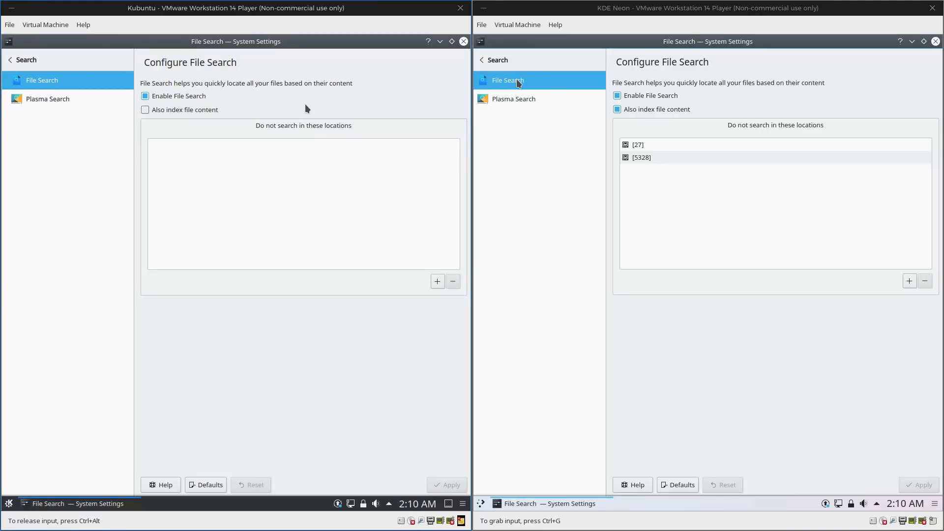
click(10, 60)
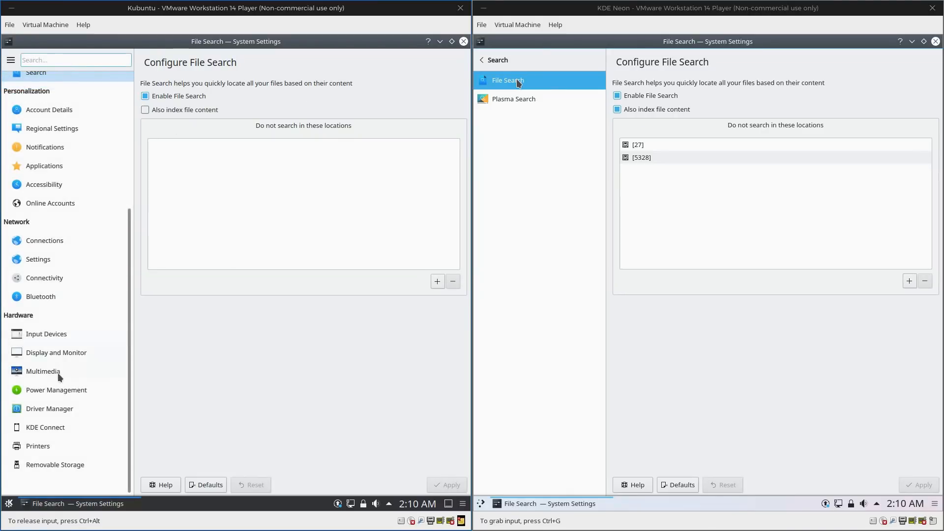
click(51, 410)
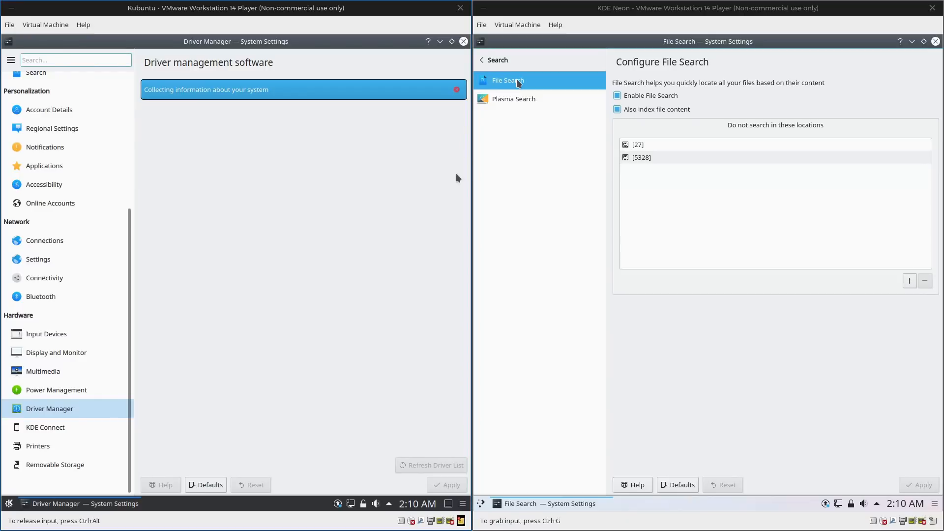
click(494, 60)
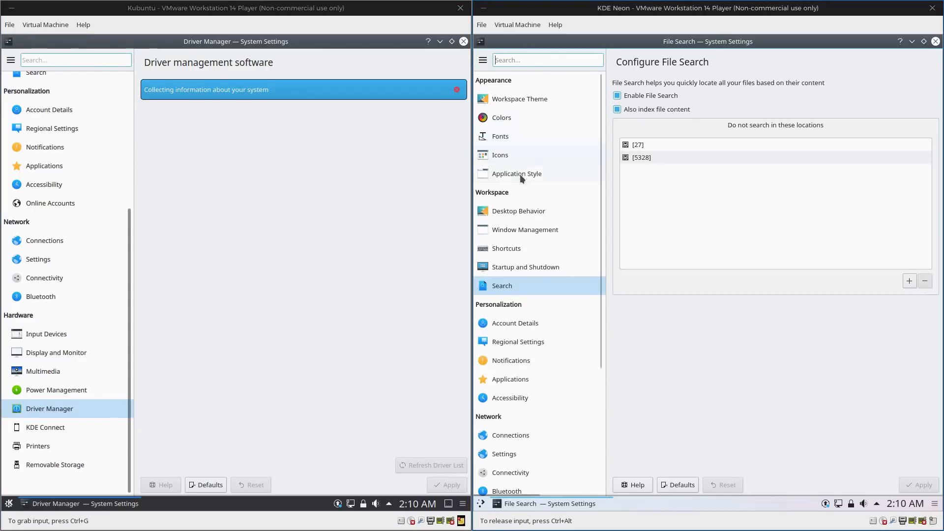
scroll(520, 221, down, 5)
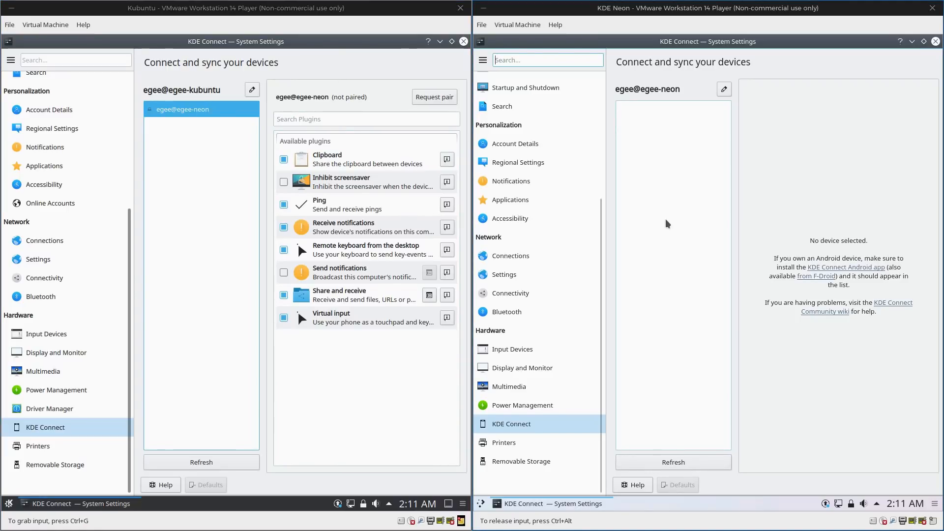
Step: Find egee-kubuntu in KDE Connect on neon and request pairing with it
click(661, 460)
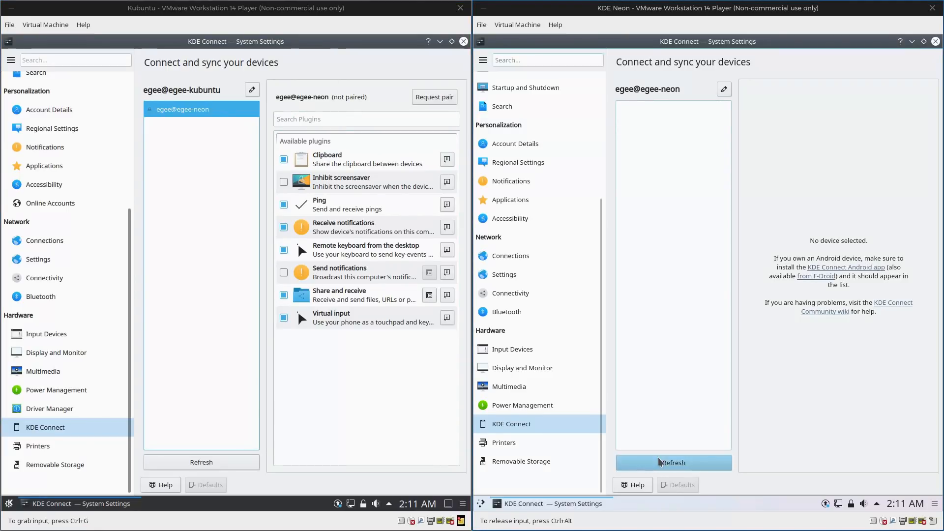
click(703, 111)
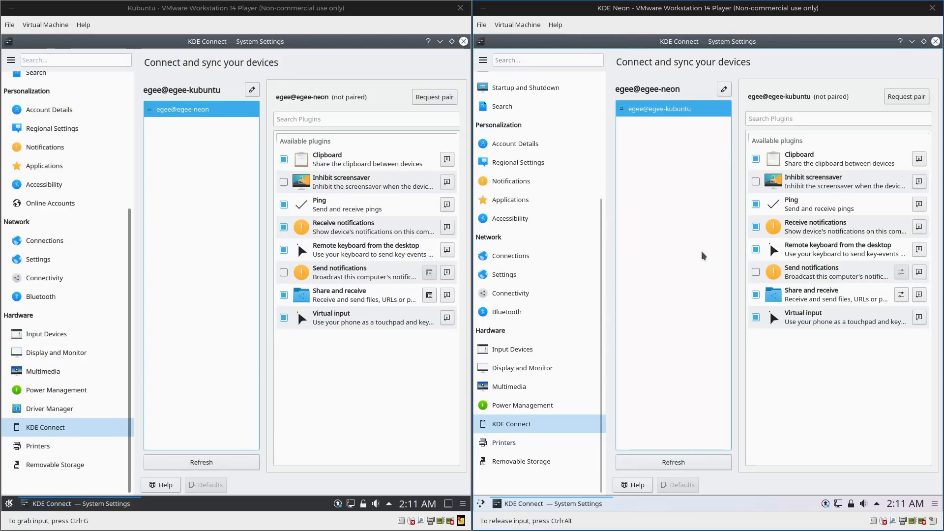
click(906, 95)
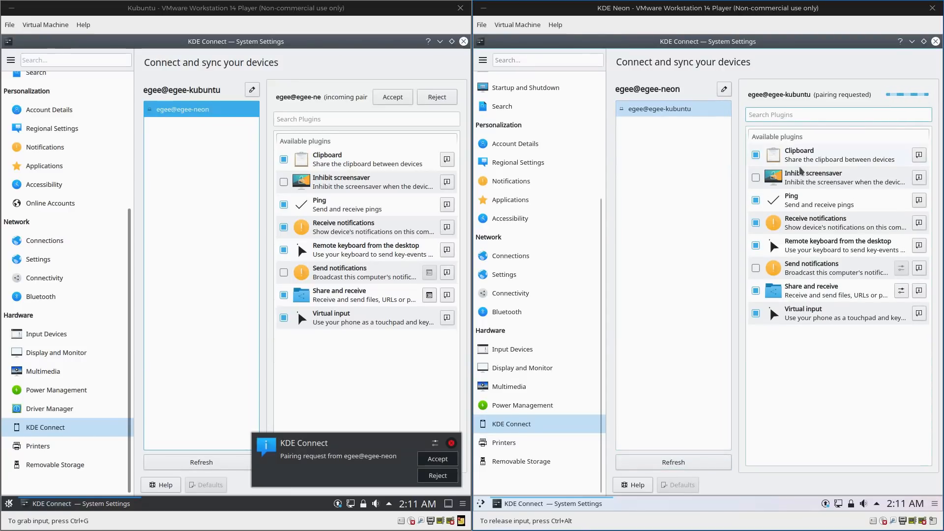
Step: Accept the pairing request on Kubuntu and send a ping to neon
click(317, 383)
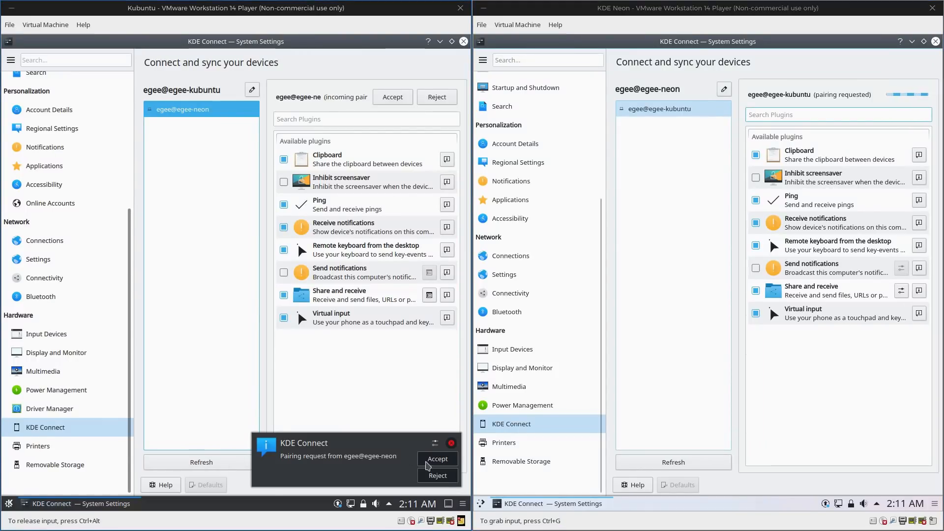
click(437, 458)
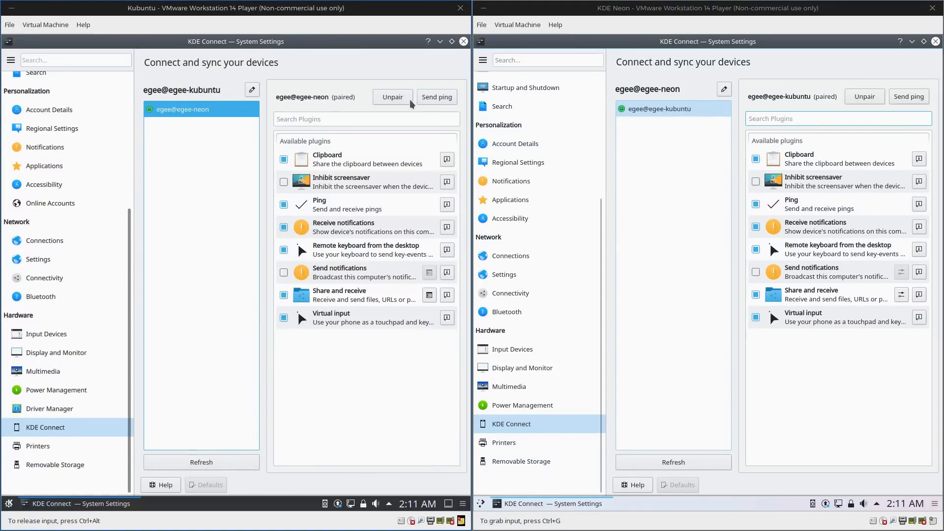
click(436, 97)
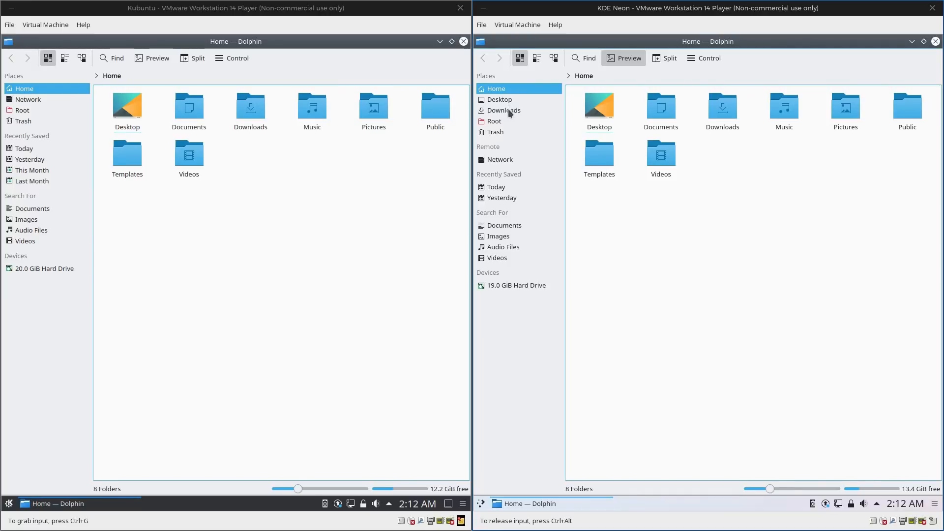
Step: Show the Network location in both Dolphin windows, zooming the icons in and back out
click(500, 159)
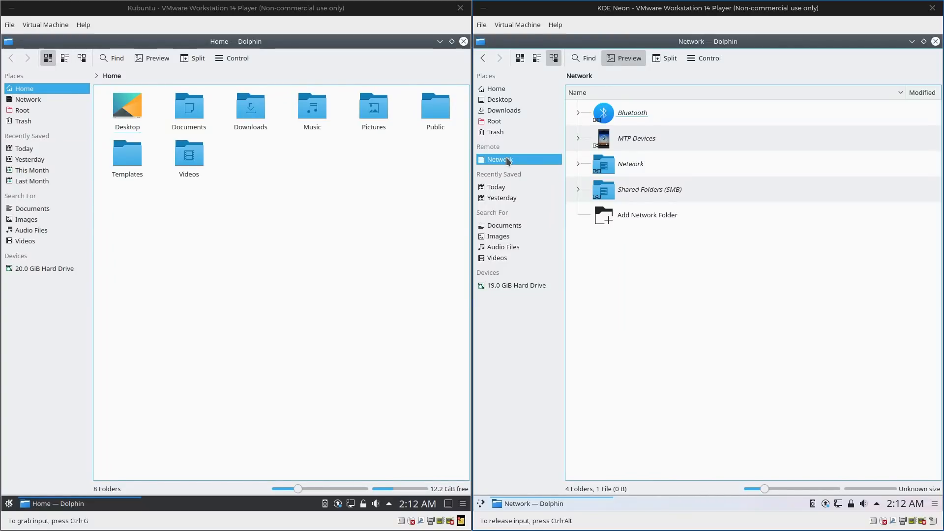
click(28, 99)
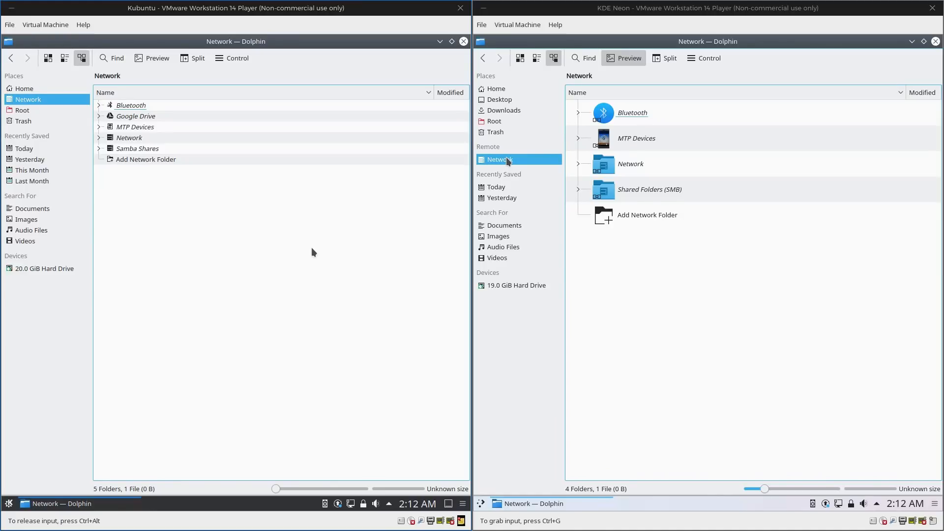
key(ctrl+plus)
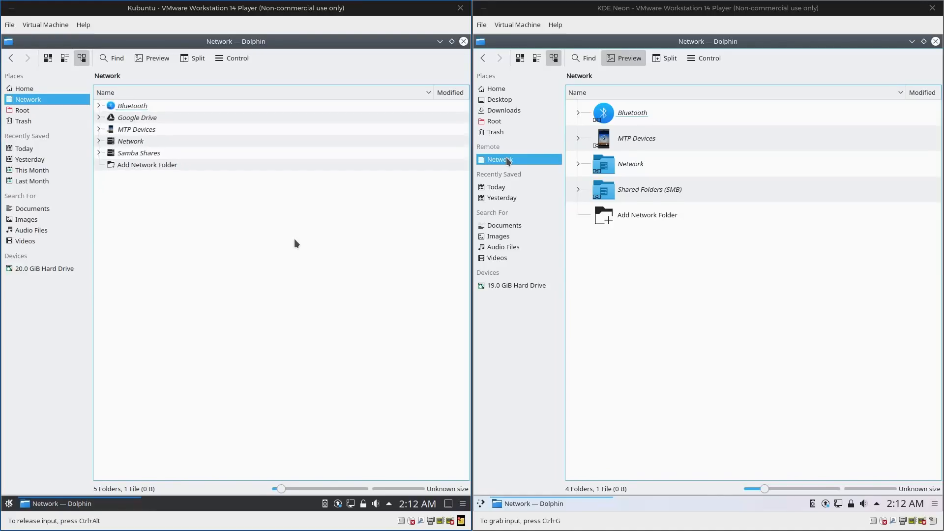
key(ctrl+plus)
key(ctrl+plus)
key(ctrl+plus)
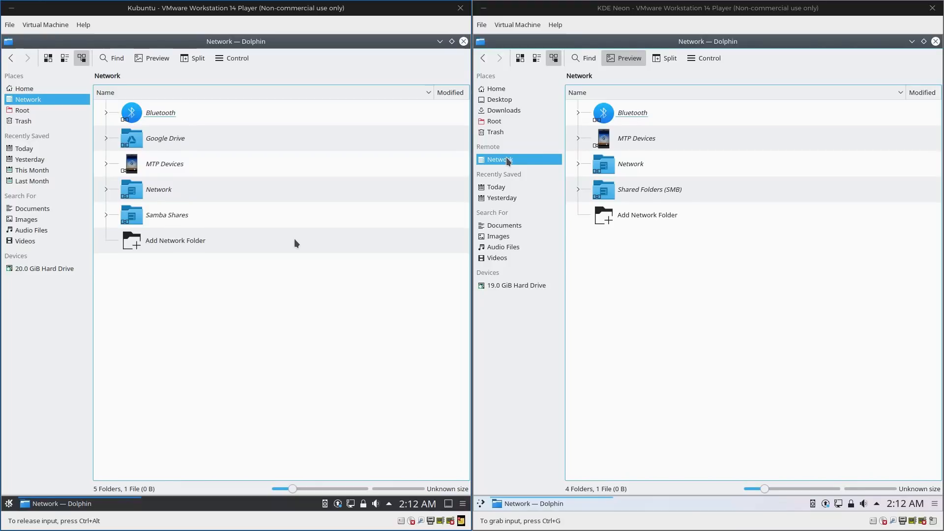
key(ctrl+minus)
key(ctrl+minus)
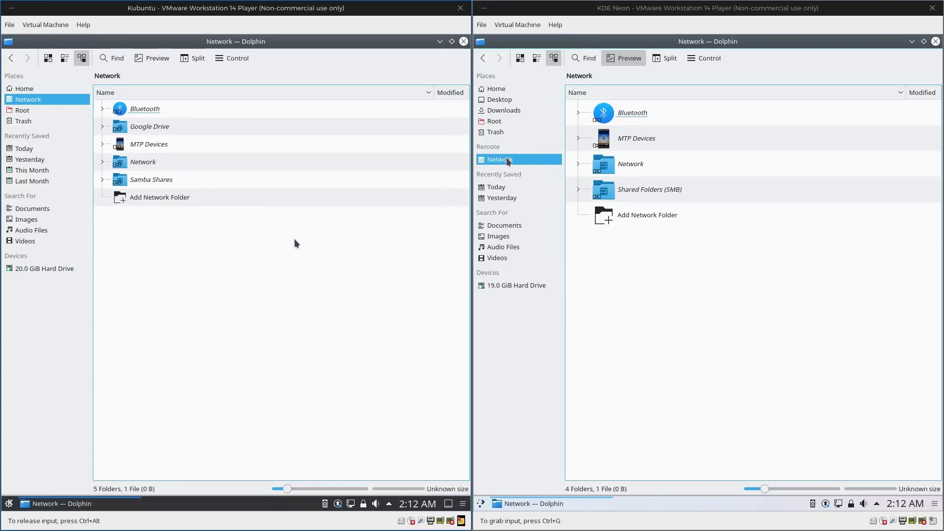
key(ctrl+minus)
key(ctrl+minus)
key(ctrl+minus)
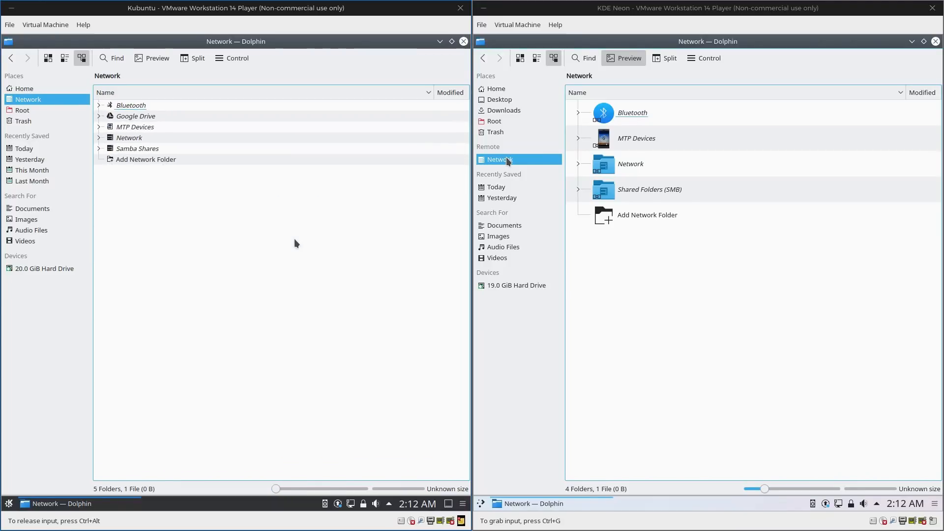
Step: Switch both Dolphin windows to the Root folder
click(24, 88)
click(22, 111)
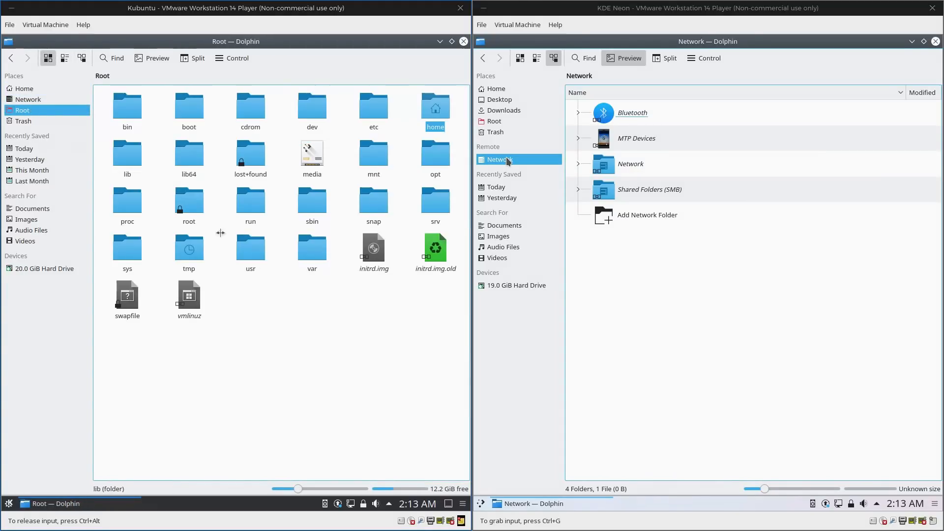
click(642, 343)
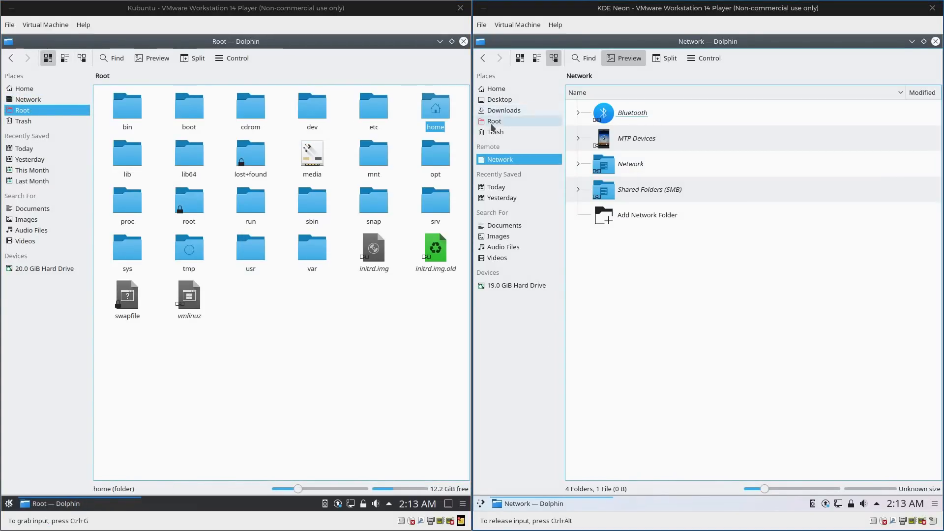
click(493, 121)
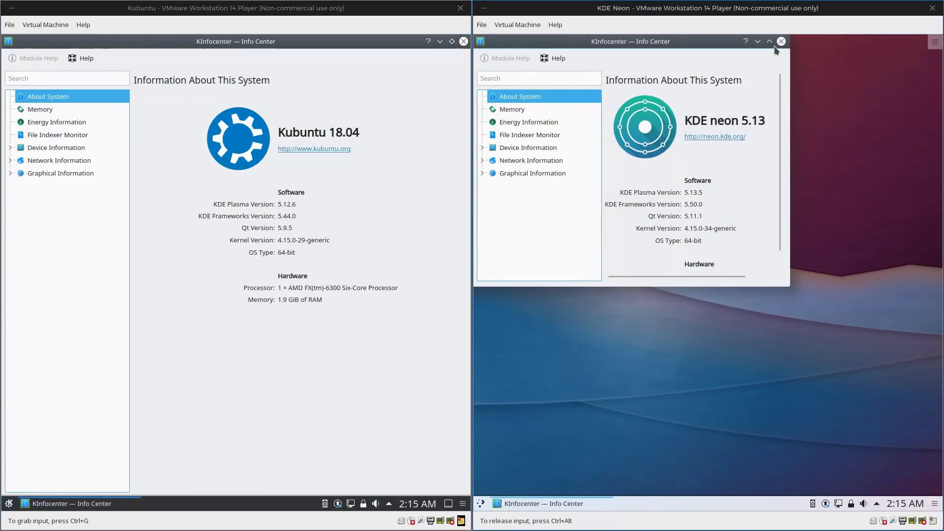
Step: Maximize the KDE Neon Info Center window beside Kubuntu's
double_click(771, 46)
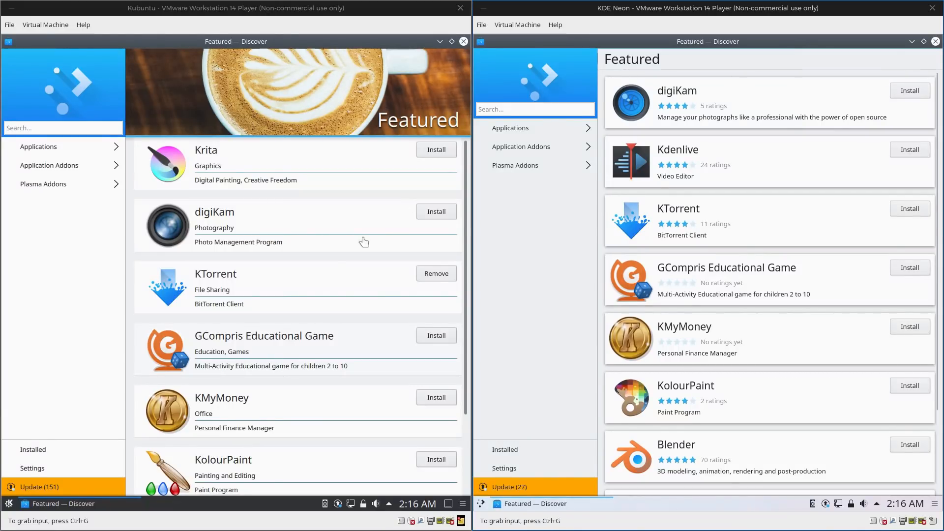
Step: List the installed software in Kubuntu's Discover
click(34, 450)
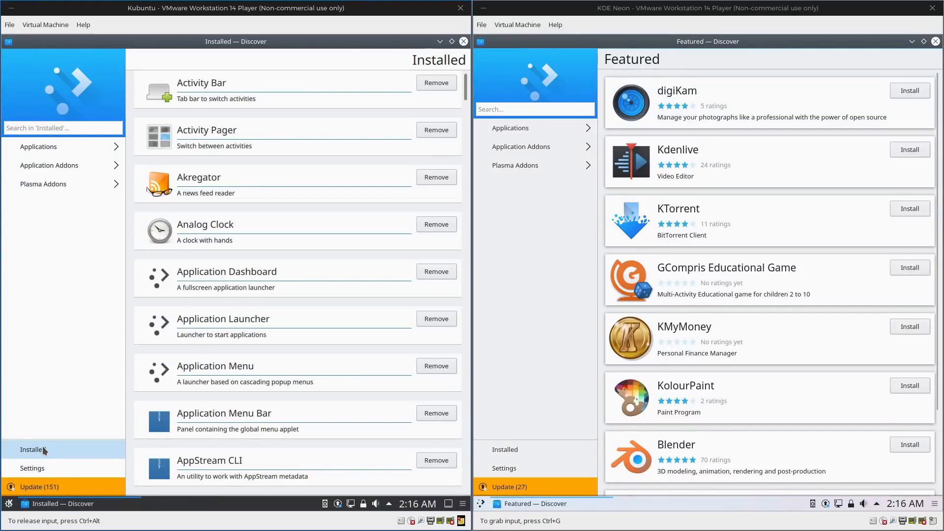
drag(465, 87, 466, 164)
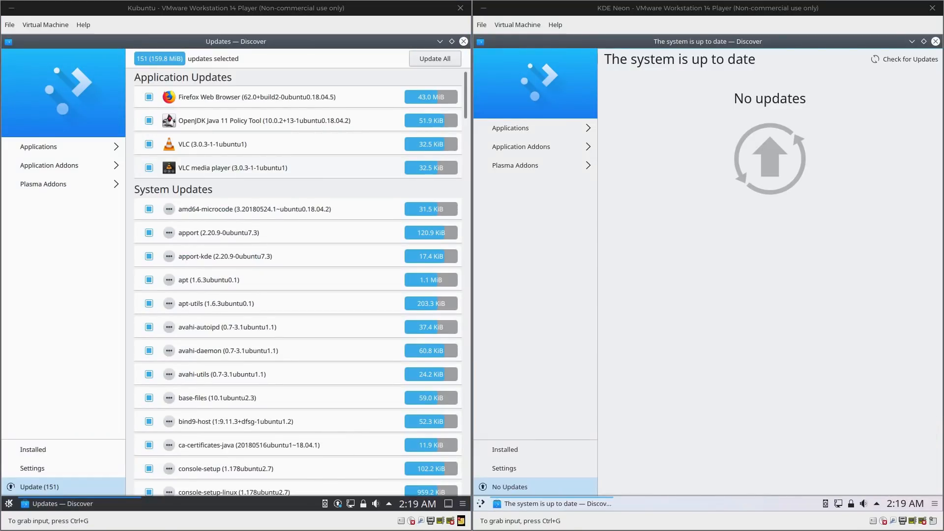
Step: Paste and run the suggested 'sudo dpkg --configure -a' repair command in Kubuntu's Konsole
click(84, 348)
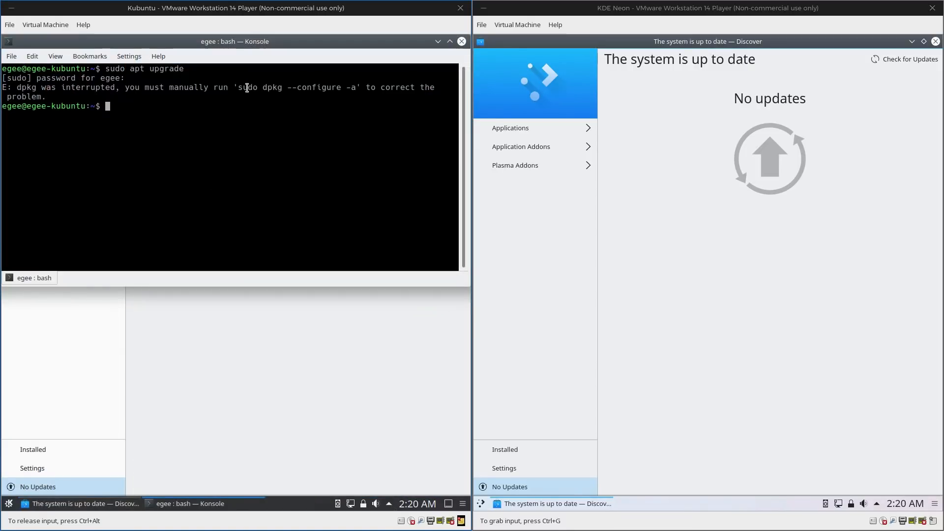
drag(239, 89, 359, 87)
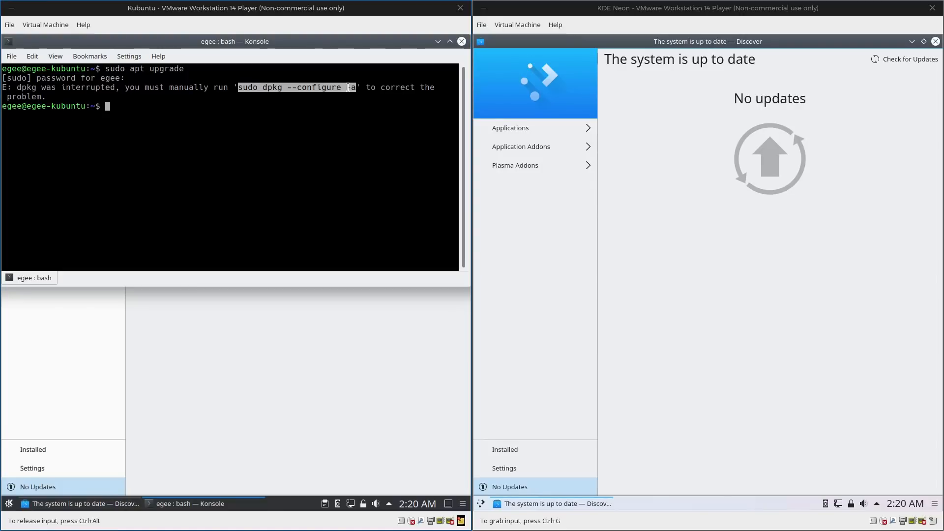
middle_click(353, 88)
key(Return)
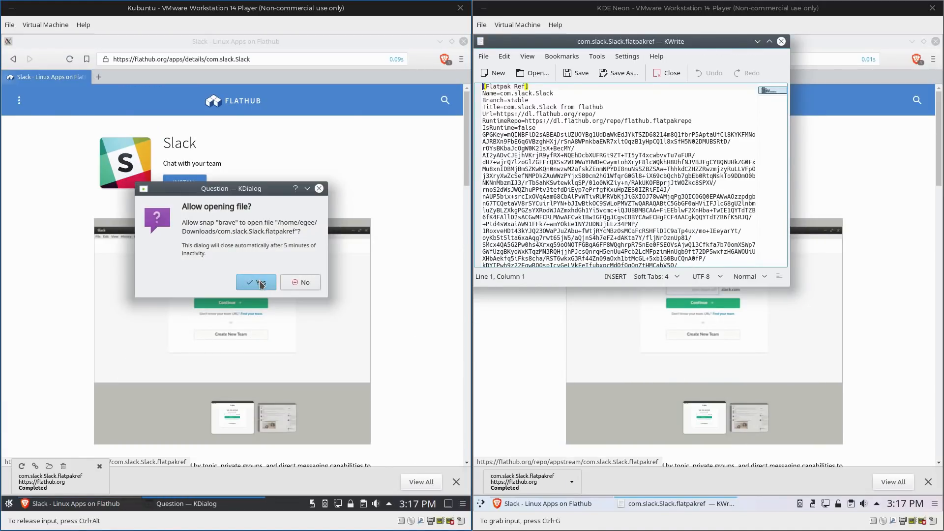
Step: Allow Kubuntu to open the Slack flatpakref and dismiss neon's text-editor view of it
click(256, 282)
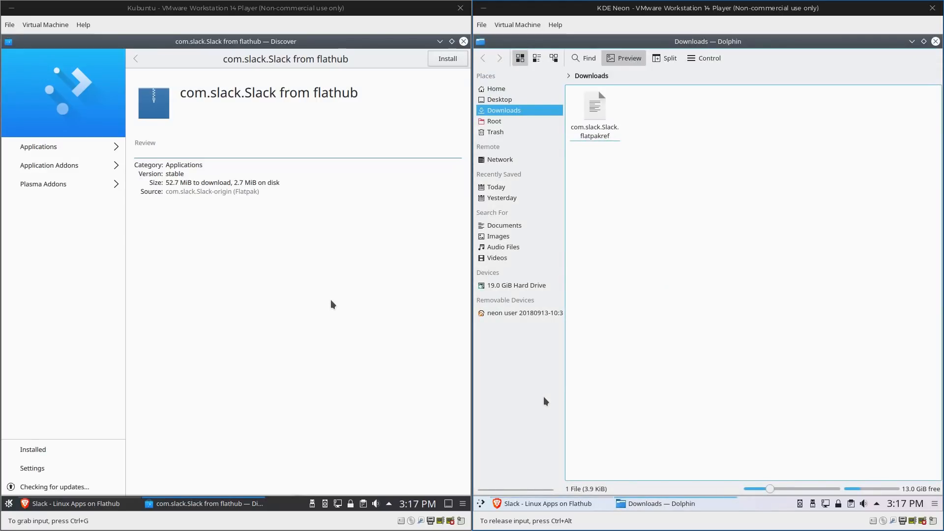
double_click(595, 111)
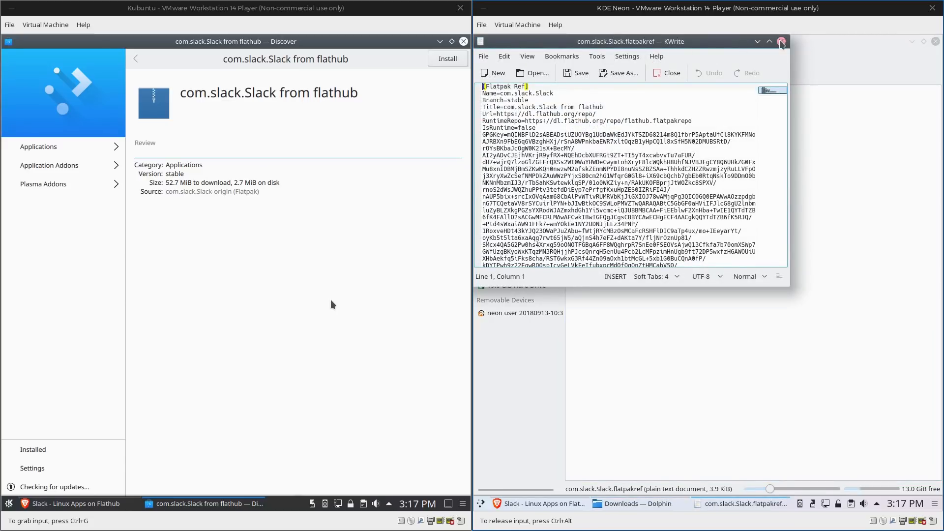
click(781, 40)
Step: Open neon's Slack flatpakref with Discover instead of the text editor
right_click(603, 116)
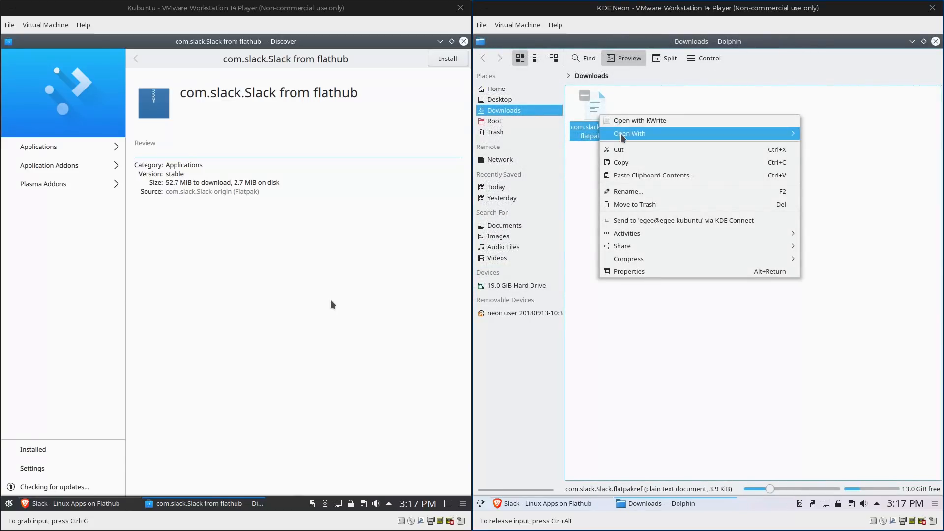
click(833, 148)
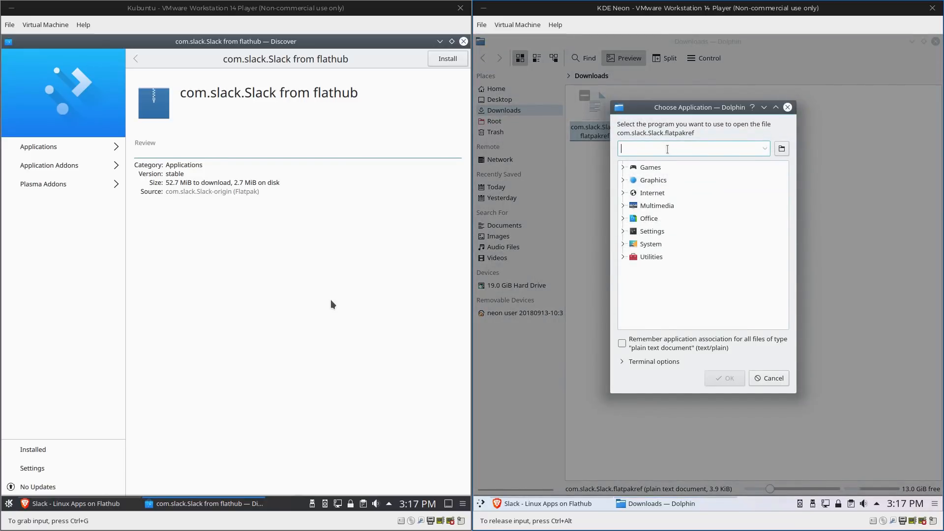
text(dis)
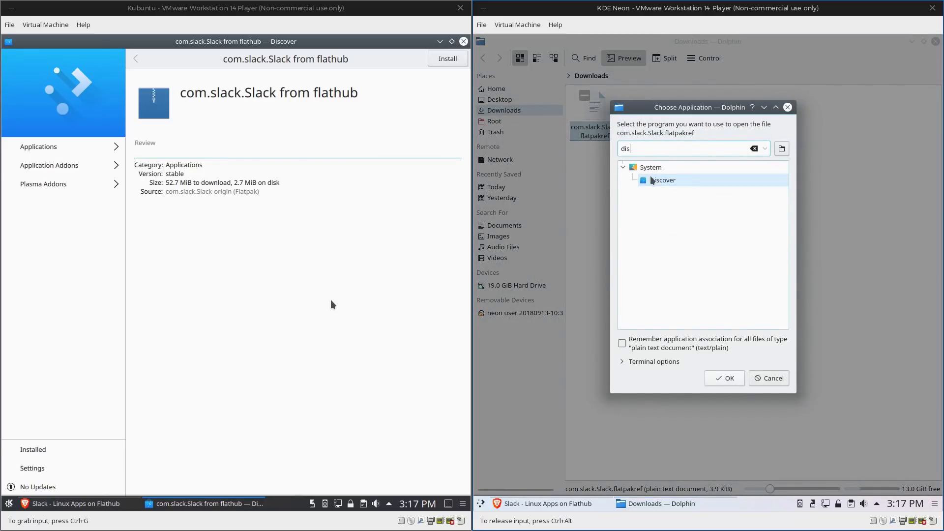
click(662, 180)
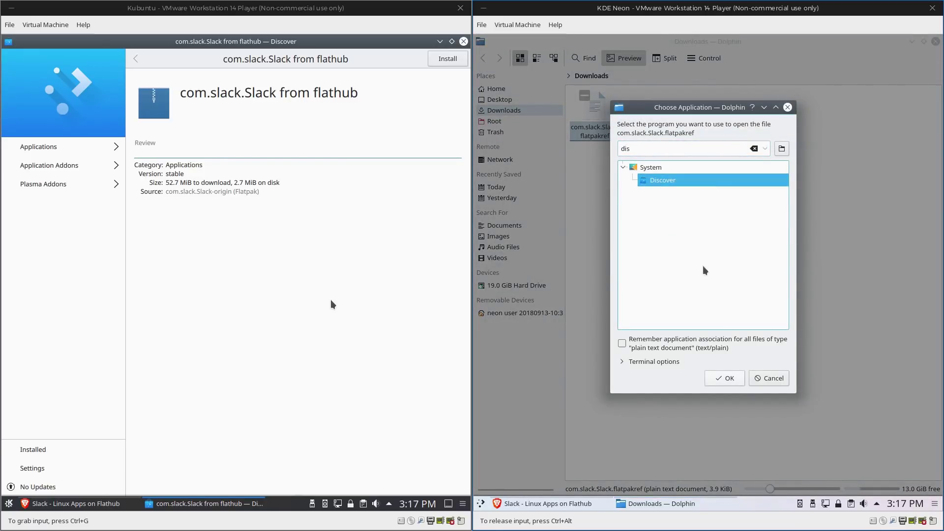
click(725, 377)
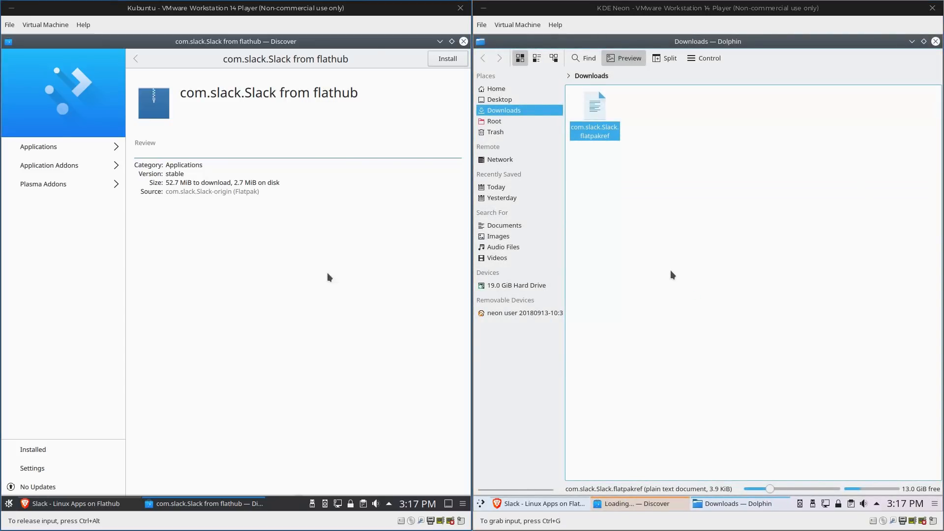
Step: Start installing Slack from Flathub and authenticate with the password
click(447, 59)
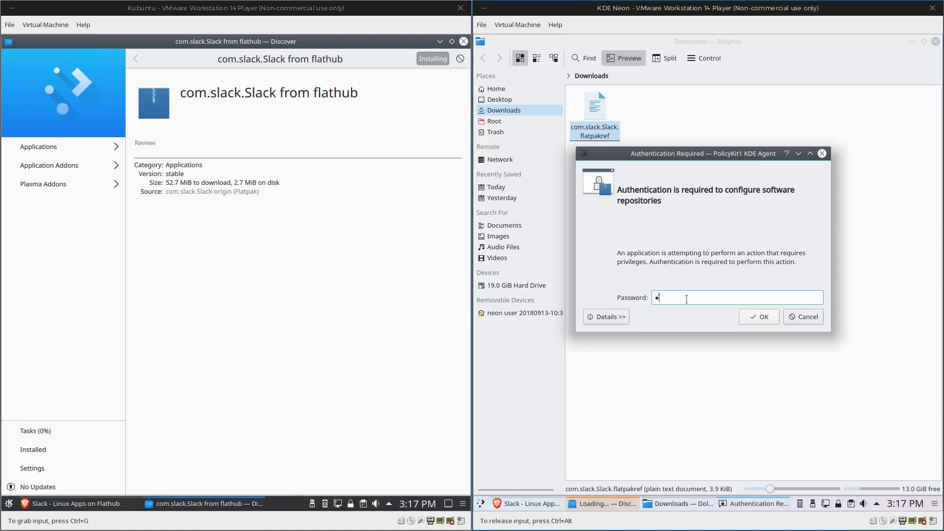
key(Return)
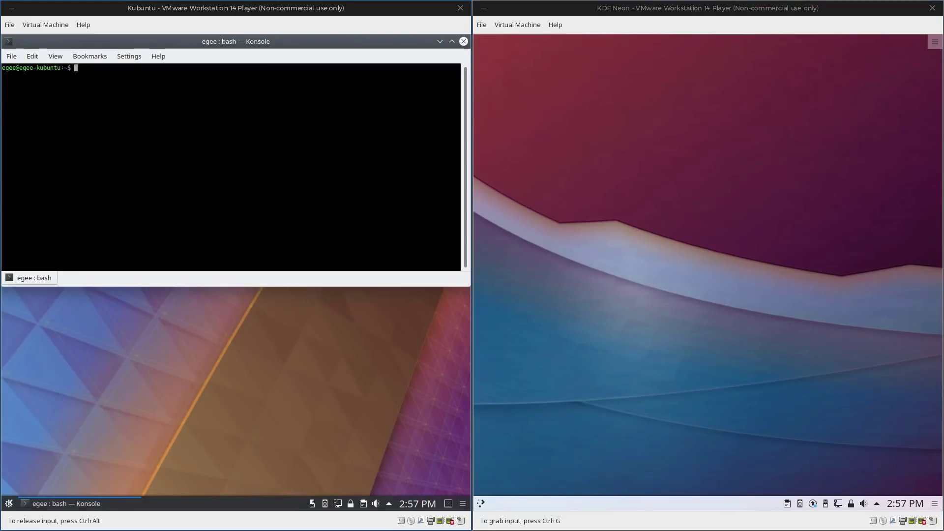
Step: Run 'snap list' then 'snap install brave' on Kubuntu, entering the password
key(ctrl+plus)
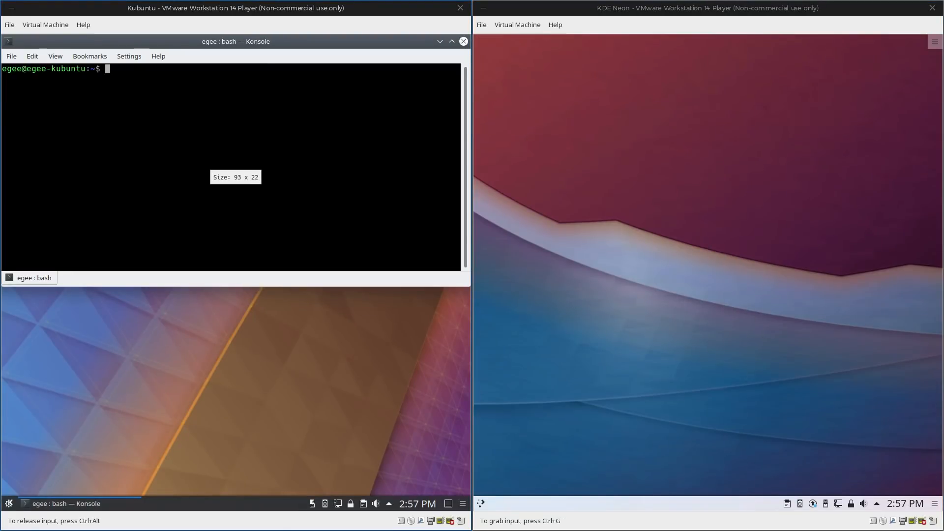
text(snap )
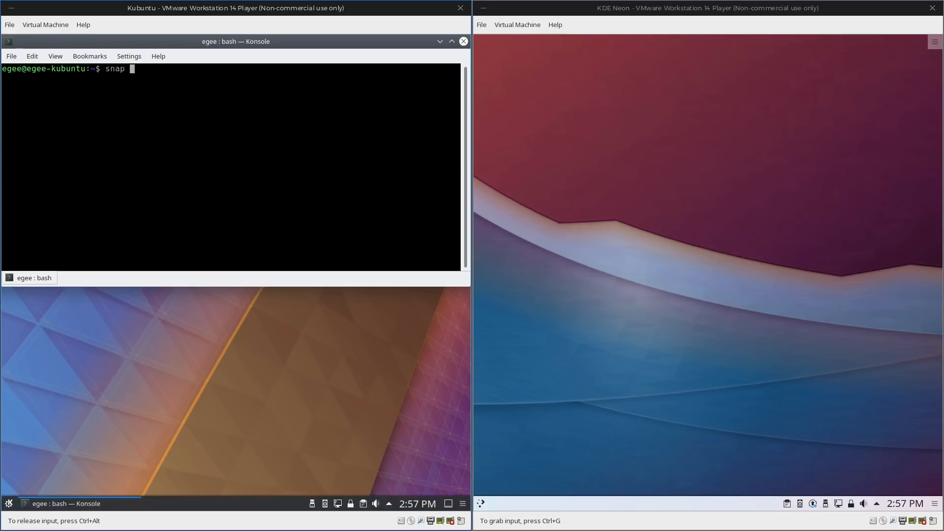
text(list)
key(Return)
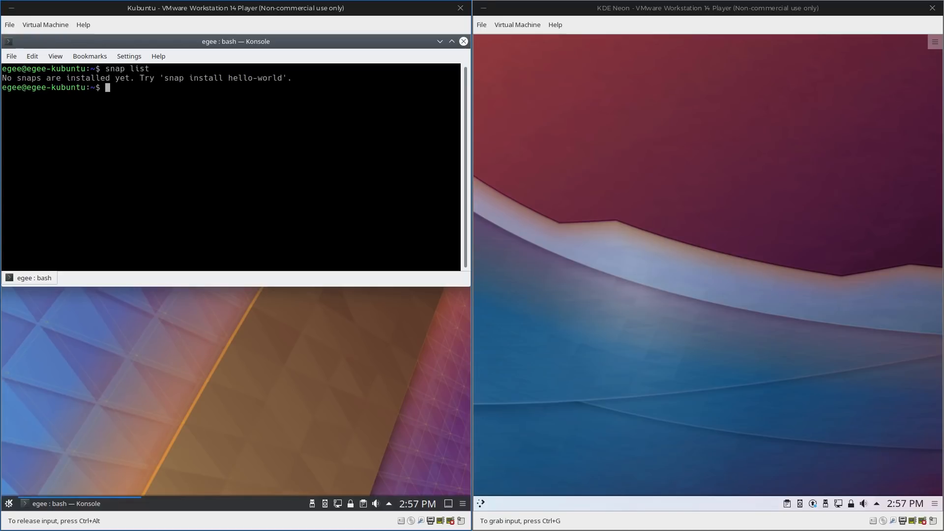
text(snap install brave)
key(Return)
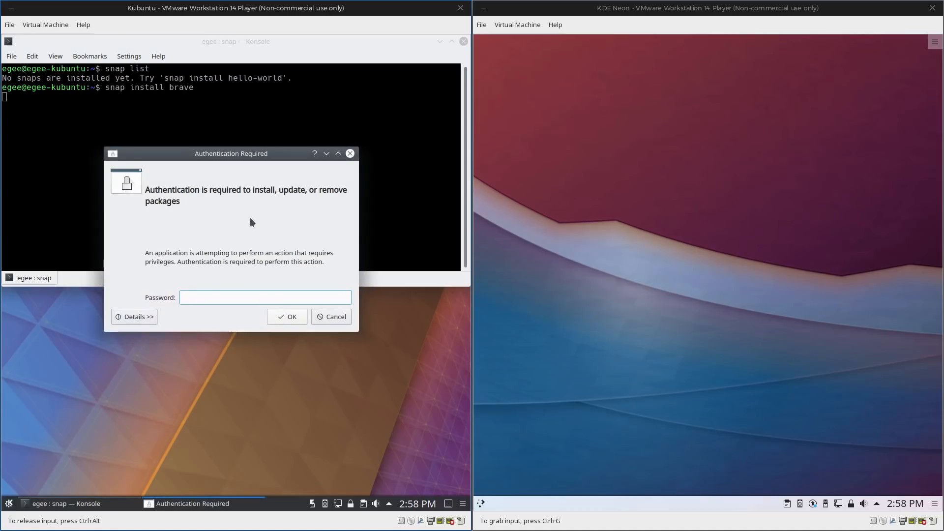
text(••••)
key(Return)
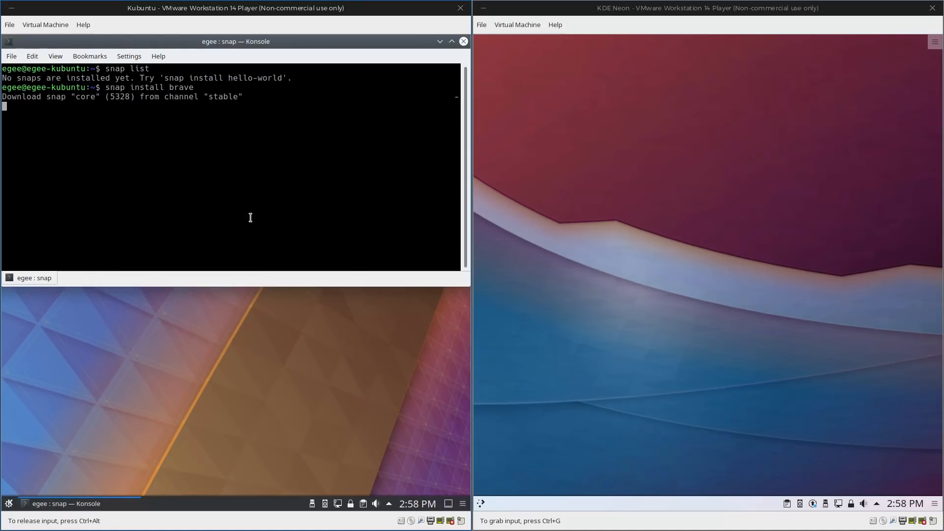
text(snap list)
Step: Run 'snap list', 'snap install brave' and 'snap install minetest' on KDE Neon with the password
key(Return)
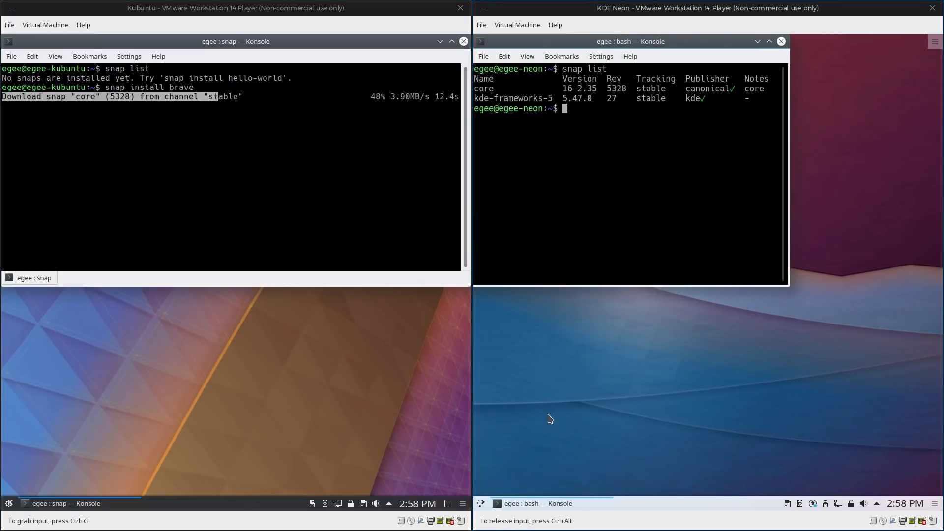
text(sn)
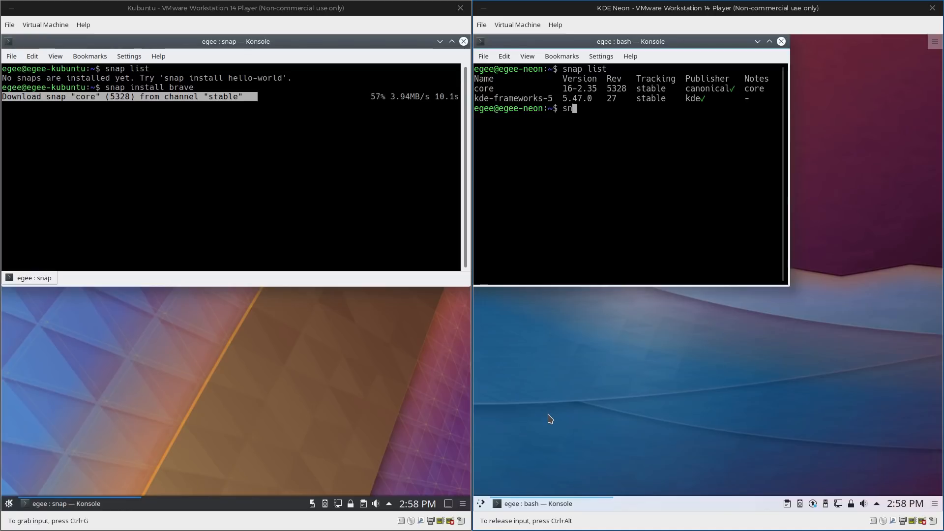
text(ap install brave)
key(Return)
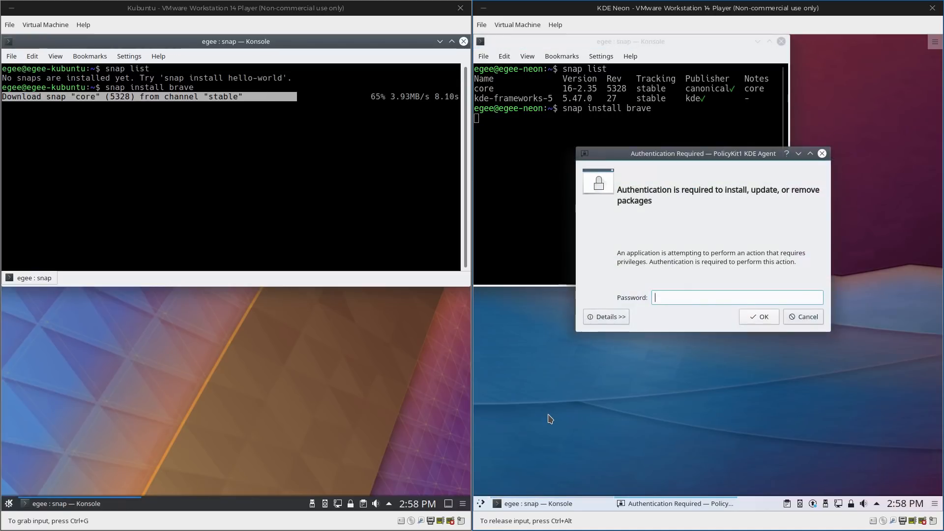
text(***)
key(Return)
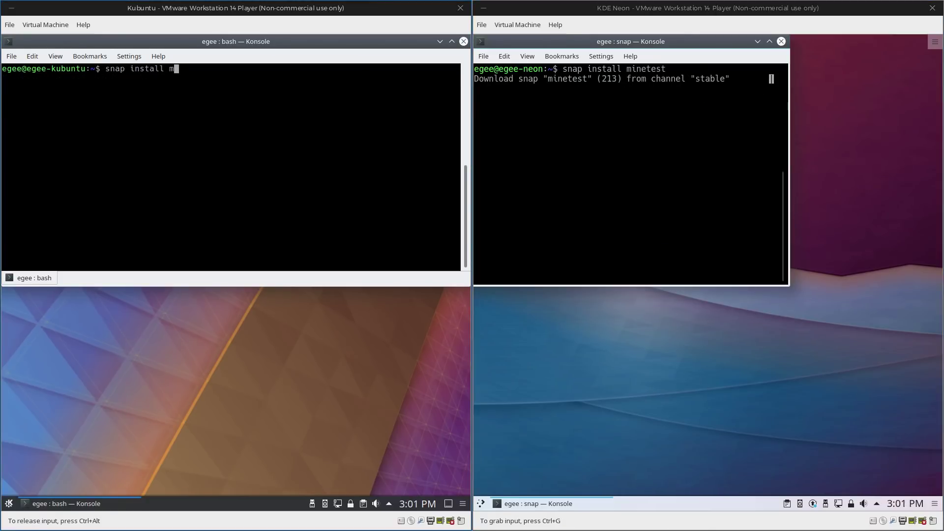
text(inetest)
key(Return)
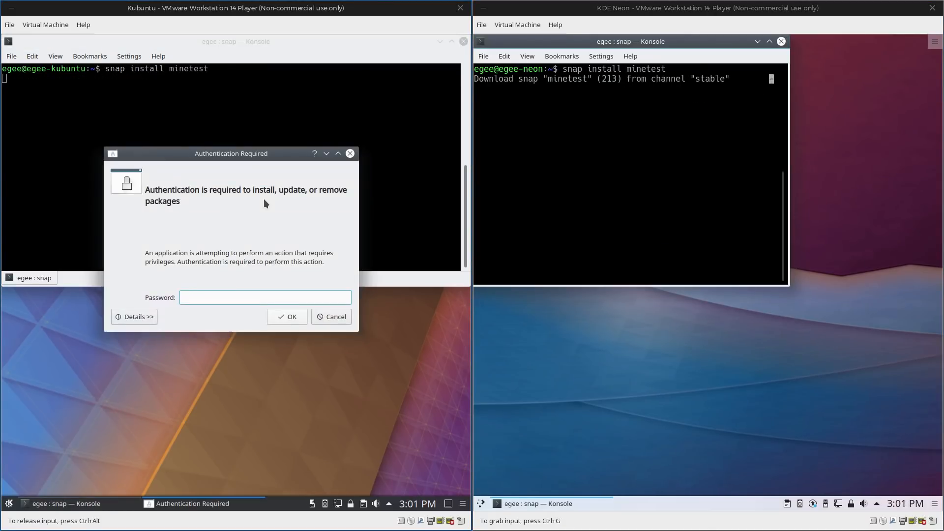
text(*****)
key(Return)
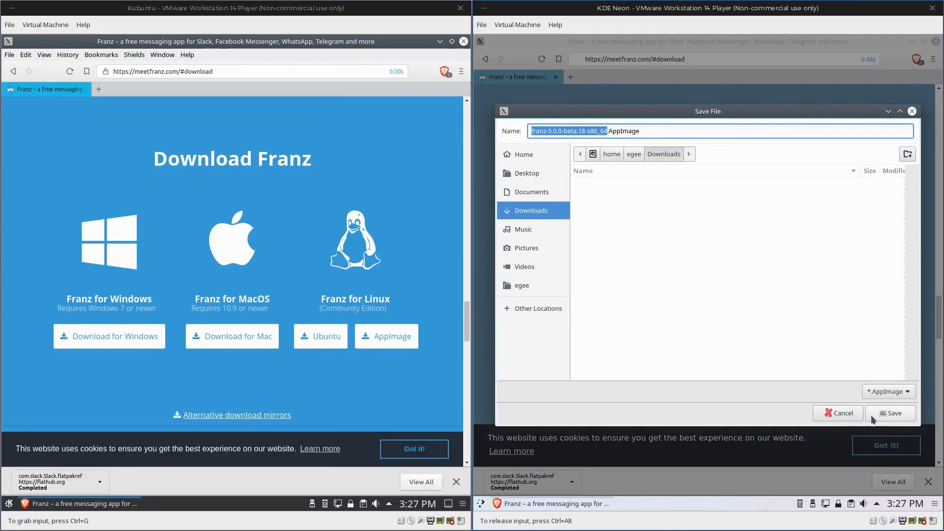
Step: Save the Franz AppImage to Downloads on both KDE Neon and Kubuntu
click(888, 413)
click(392, 336)
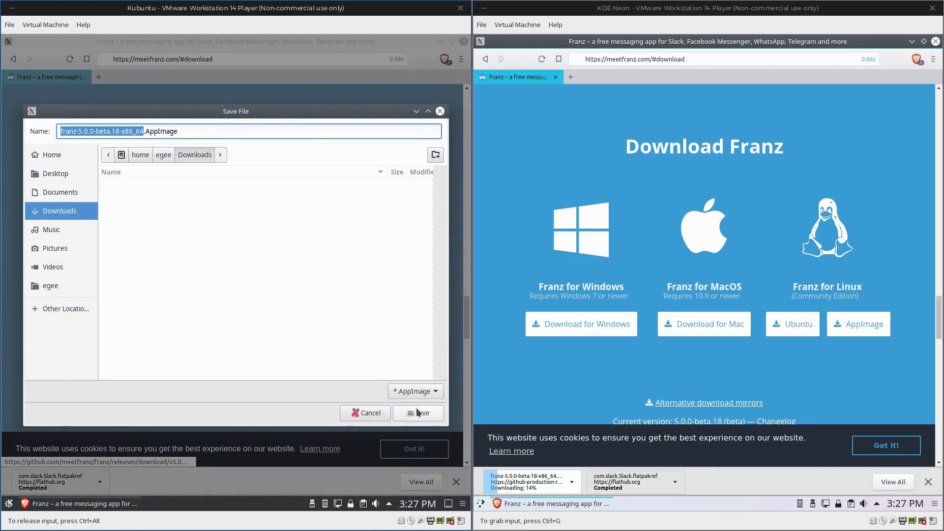
click(422, 413)
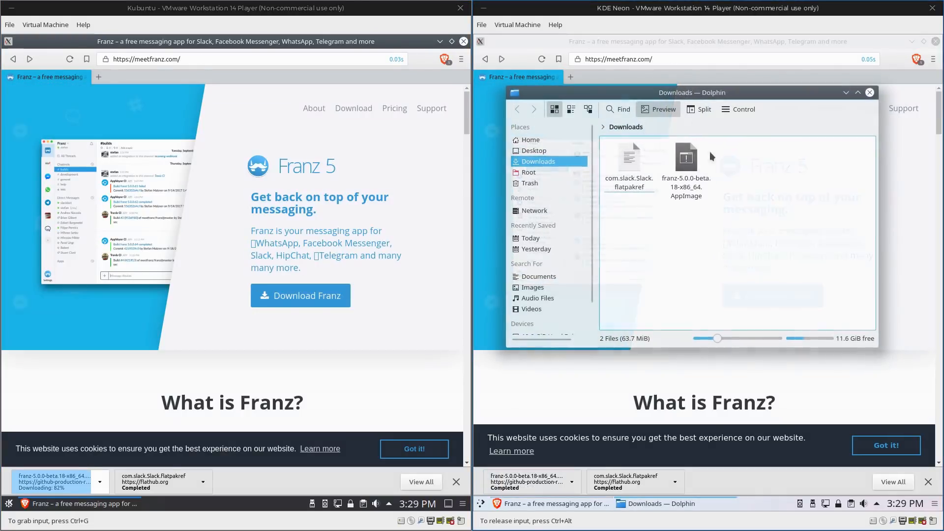
Step: Mark the Franz AppImage executable in neon's Properties > Permissions and launch it
right_click(688, 169)
click(725, 322)
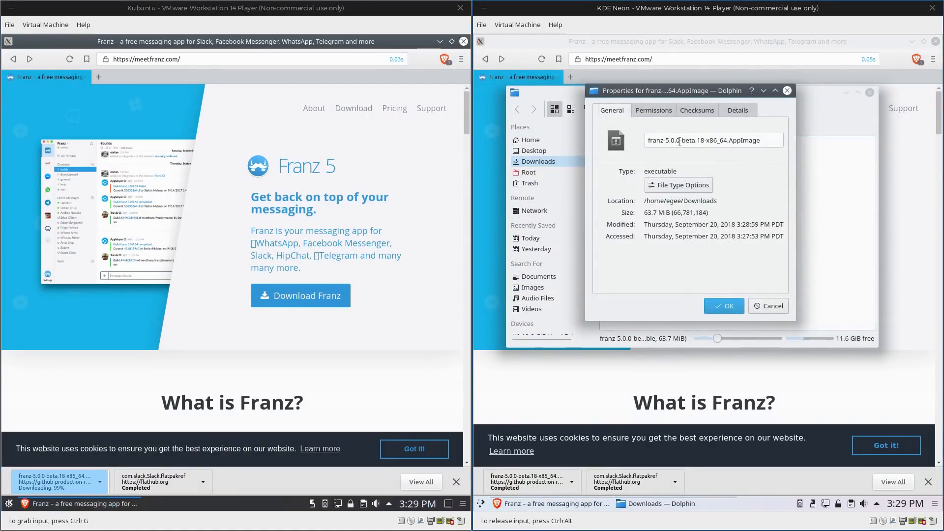
click(653, 109)
click(630, 211)
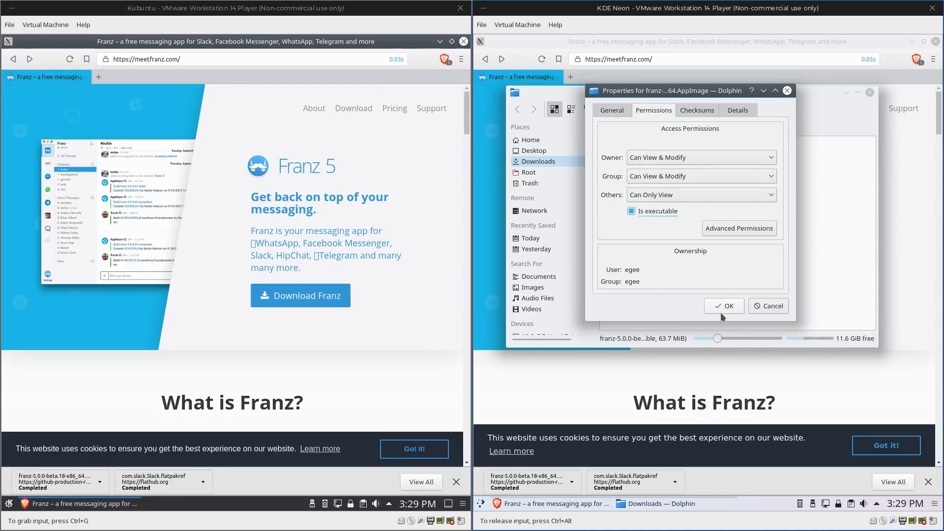
click(723, 306)
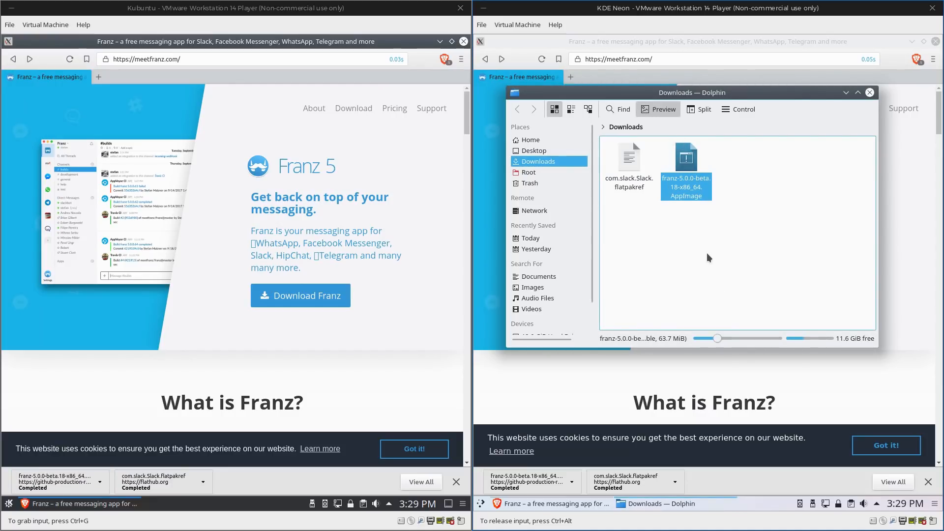
key(Return)
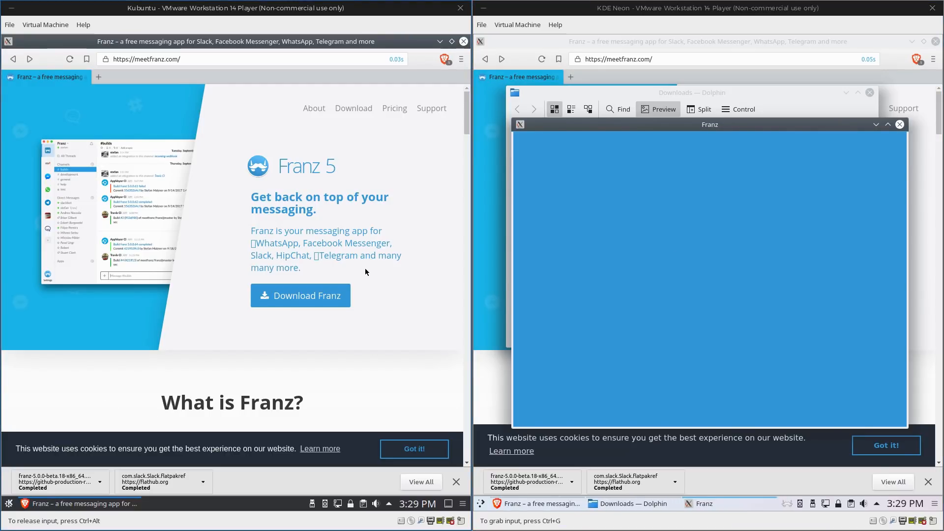
mouse_move(56, 481)
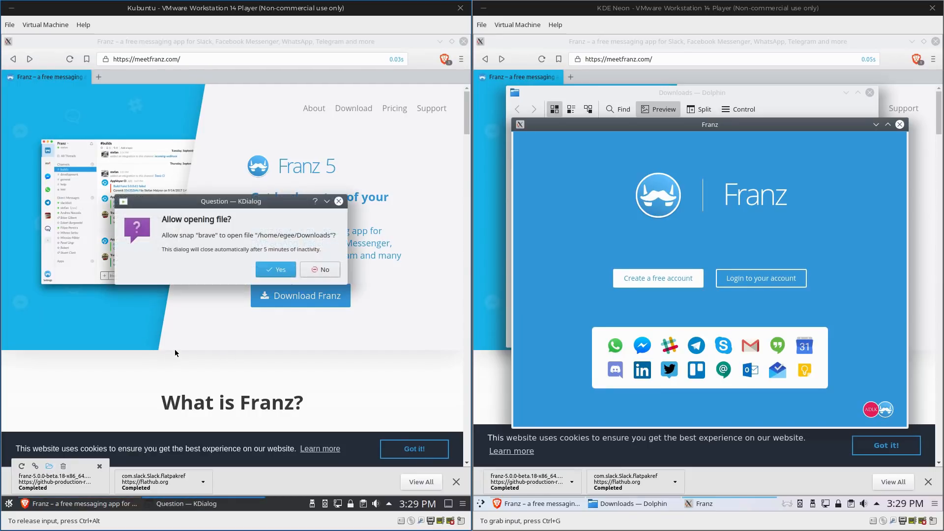
Step: Open Kubuntu's Downloads and mark the Franz AppImage executable via Properties > Permissions
click(277, 269)
click(177, 118)
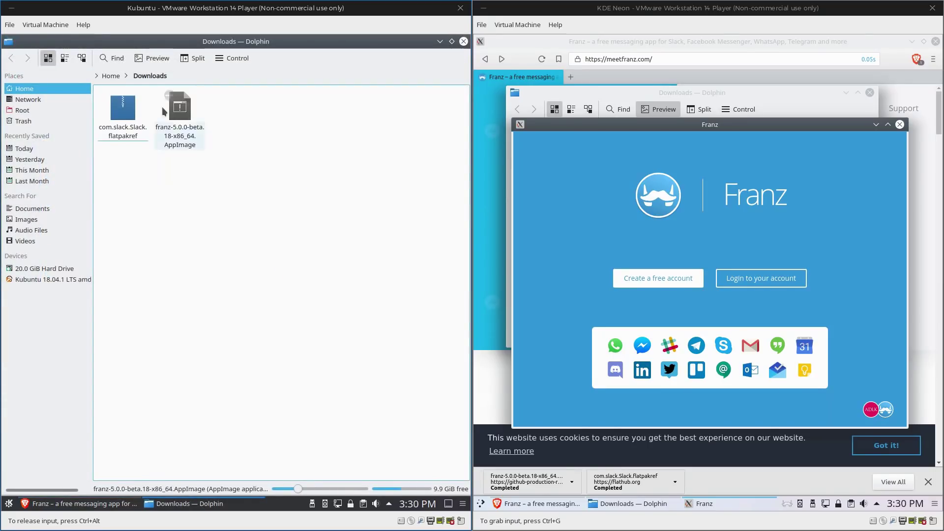
right_click(189, 112)
click(234, 239)
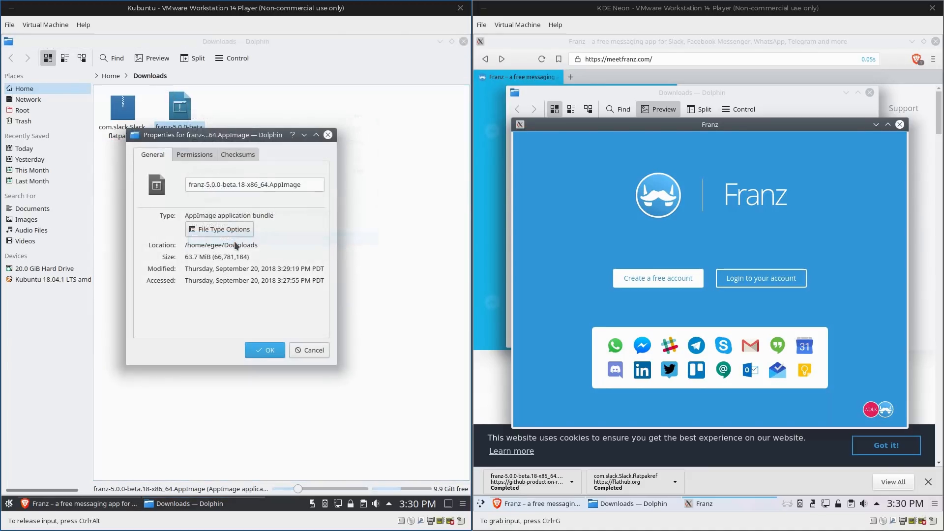
click(196, 156)
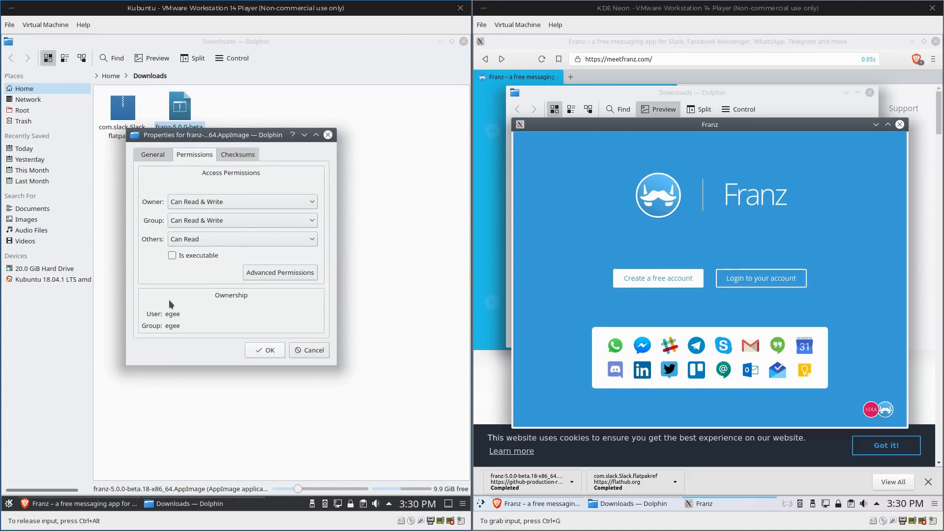
click(174, 255)
click(265, 350)
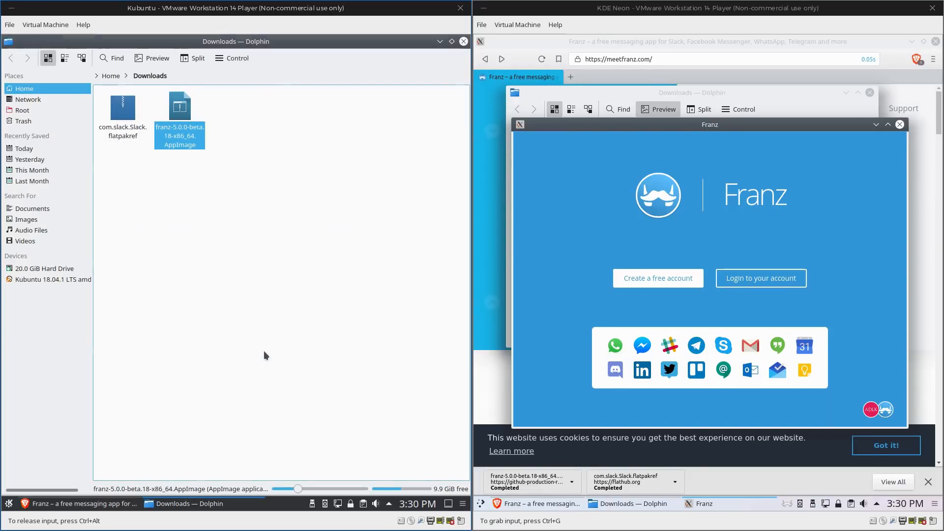
Step: Launch Franz on Kubuntu and move its window up and to the right
double_click(180, 116)
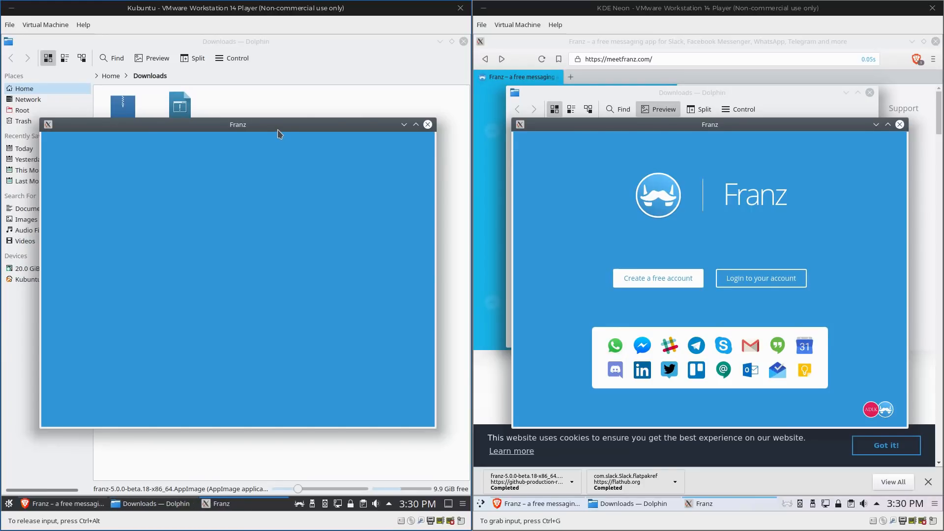
mouse_move(287, 126)
mouse_down()
mouse_move(315, 91)
mouse_move(324, 93)
mouse_up()
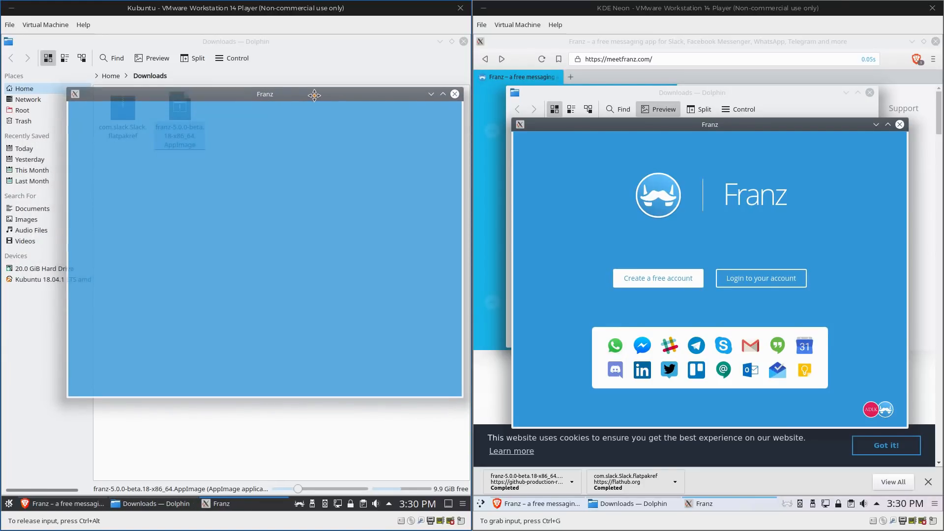